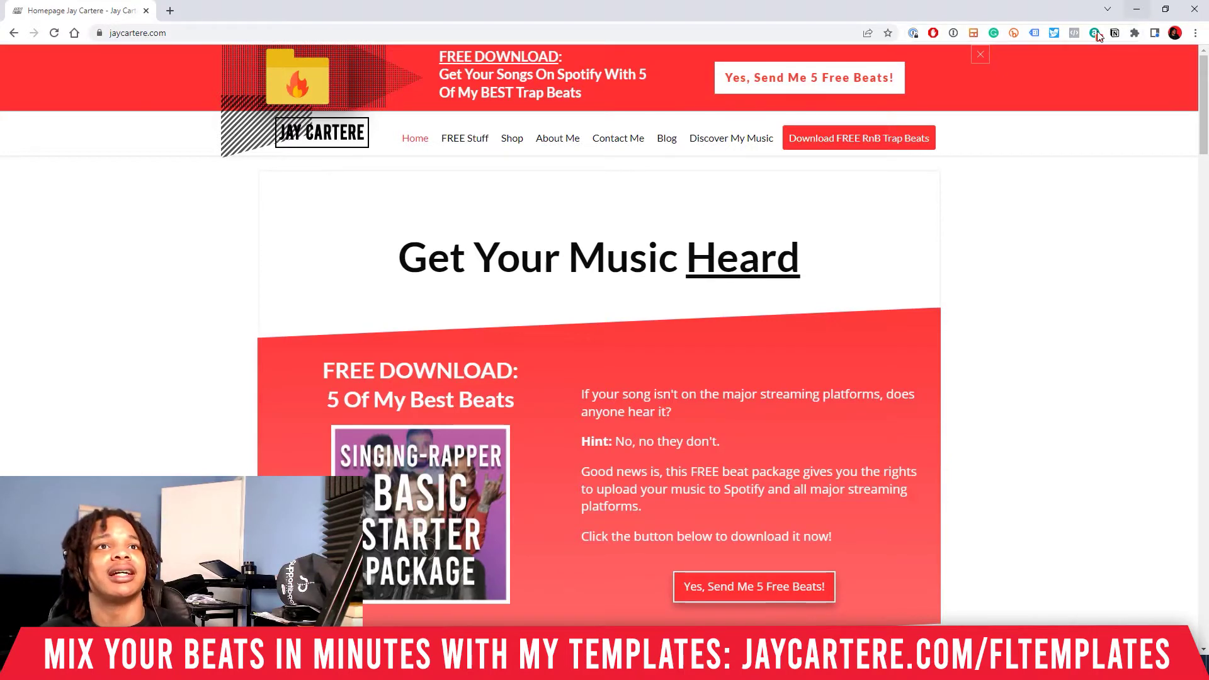
Switch to FL Studio and open the channel settings of the CHORD REV clip on Track 3
{"action": "left_click", "coordinate": [1137, 9]}
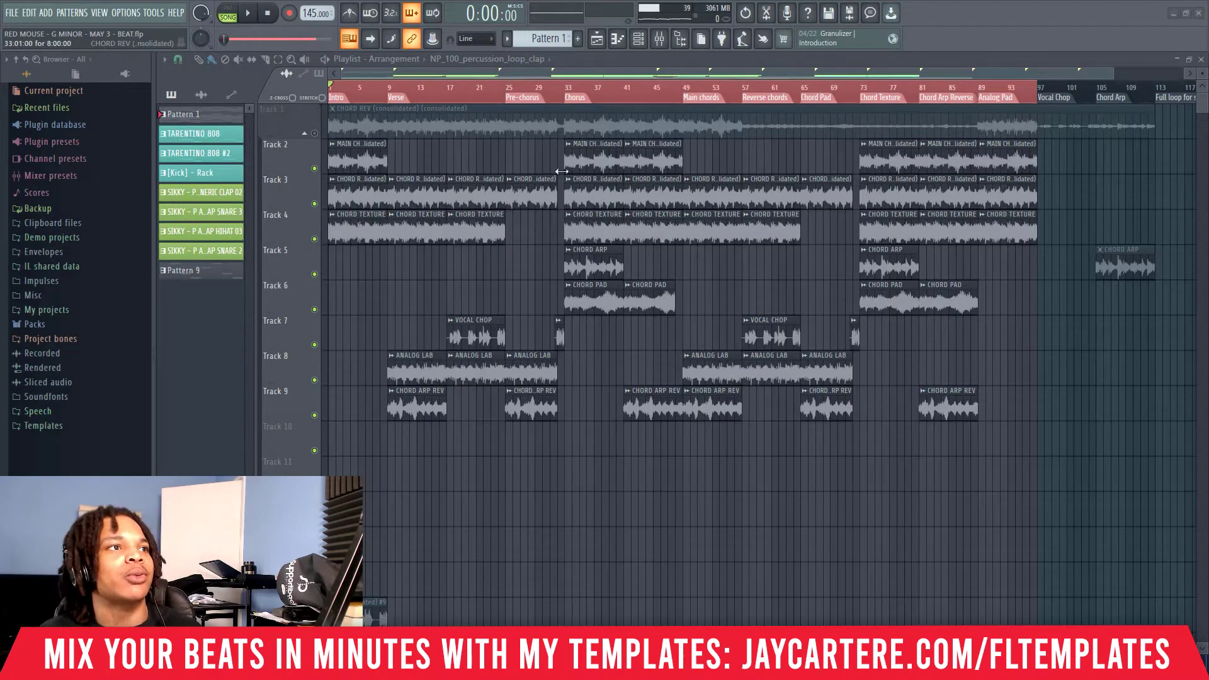
{"action": "double_click", "coordinate": [474, 190]}
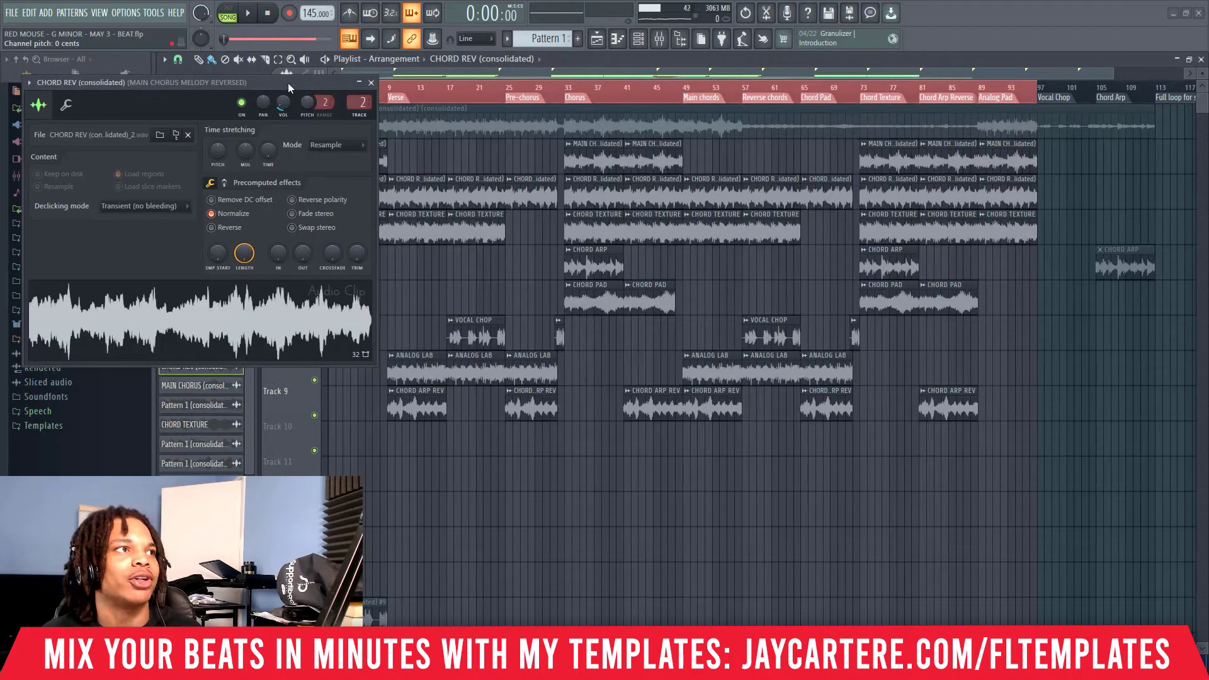
{"action": "left_click_drag", "start_coordinate": [308, 86], "coordinate": [395, 82]}
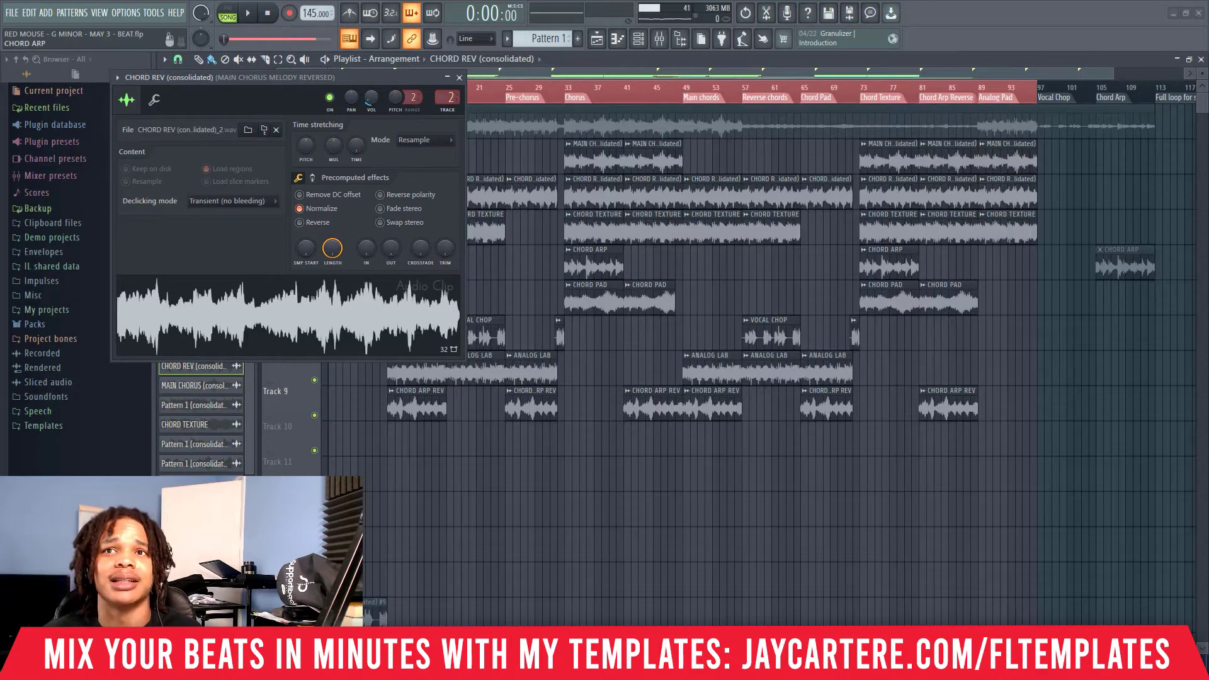
Bring up the mixer to view its tracks and close the CHORD REV clip's channel settings
{"action": "key", "text": "F9"}
{"action": "left_click_drag", "start_coordinate": [893, 101], "coordinate": [727, 108]}
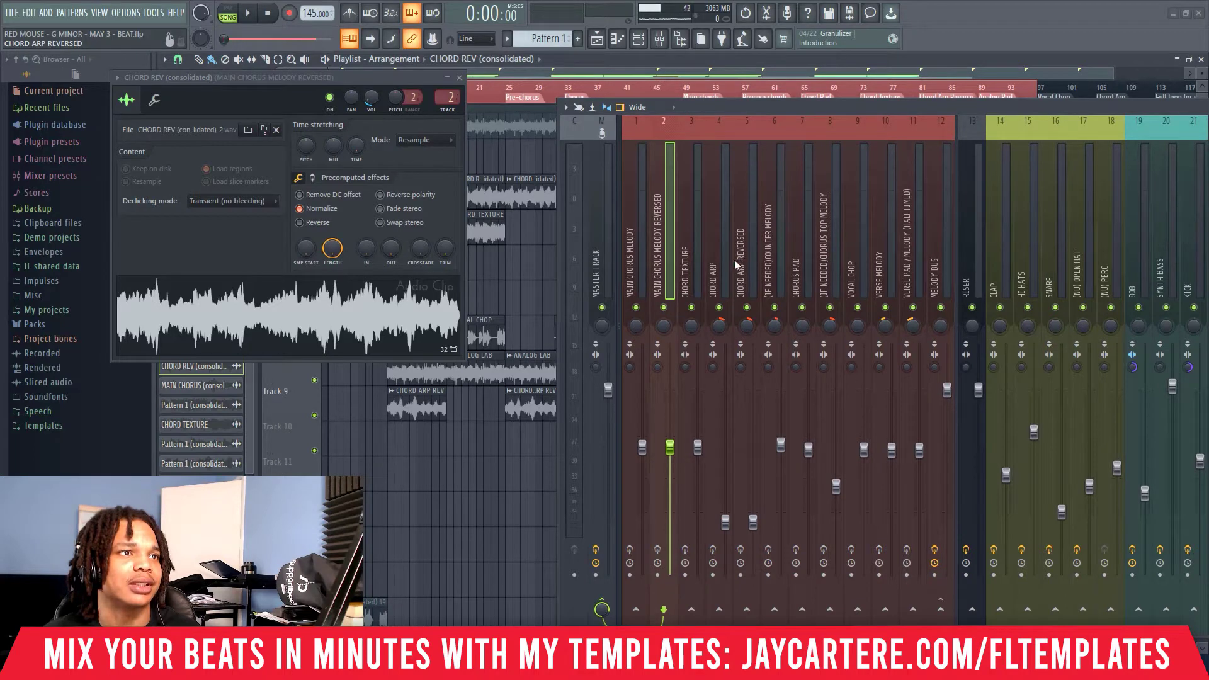
{"action": "left_click_drag", "start_coordinate": [765, 113], "coordinate": [338, 85]}
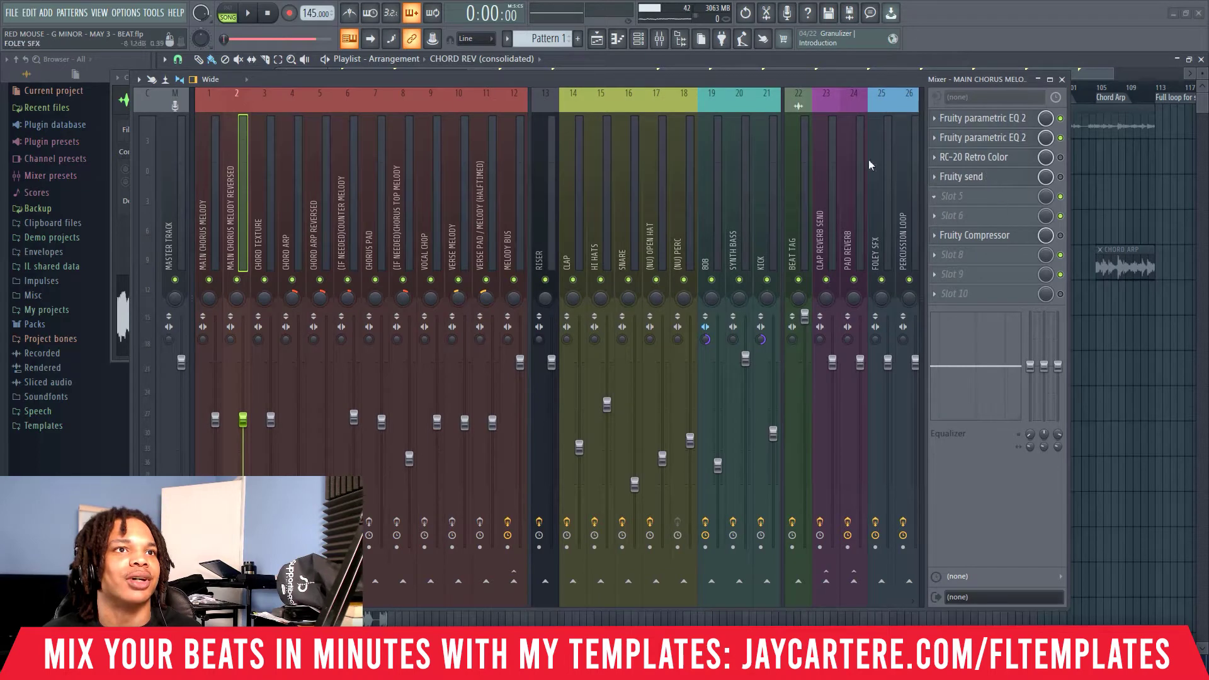
{"action": "left_click_drag", "start_coordinate": [585, 82], "coordinate": [1175, 134]}
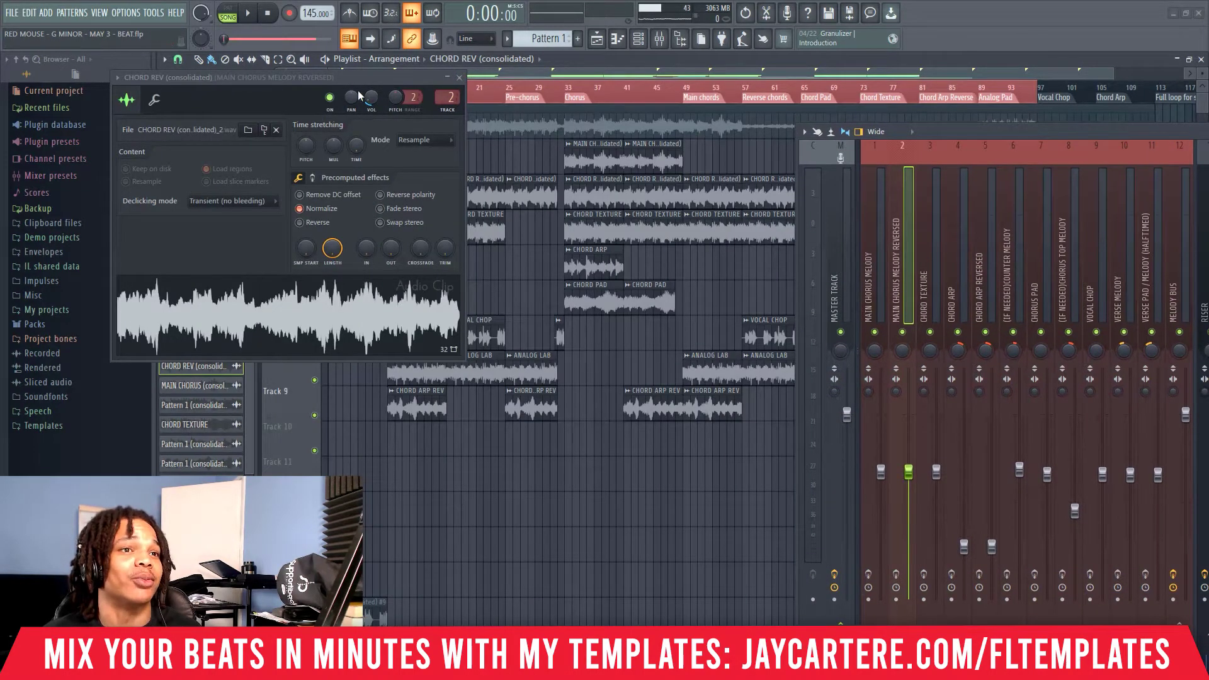
{"action": "left_click_drag", "start_coordinate": [341, 80], "coordinate": [391, 88]}
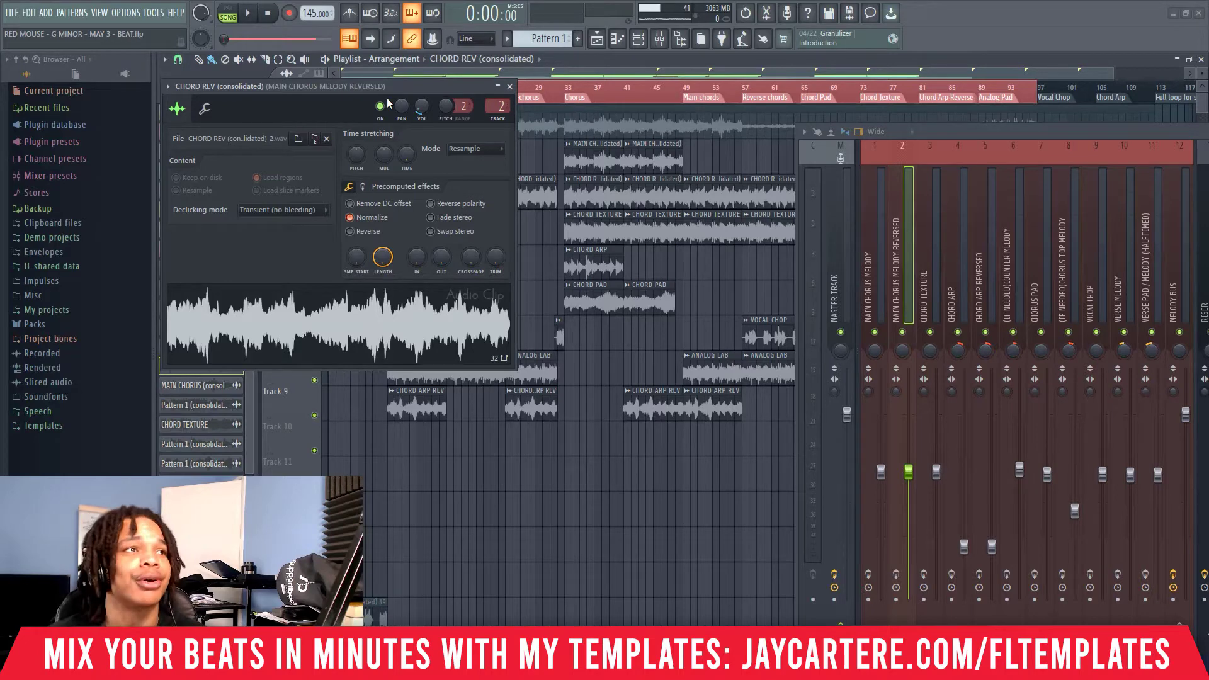
{"action": "left_click", "coordinate": [511, 87]}
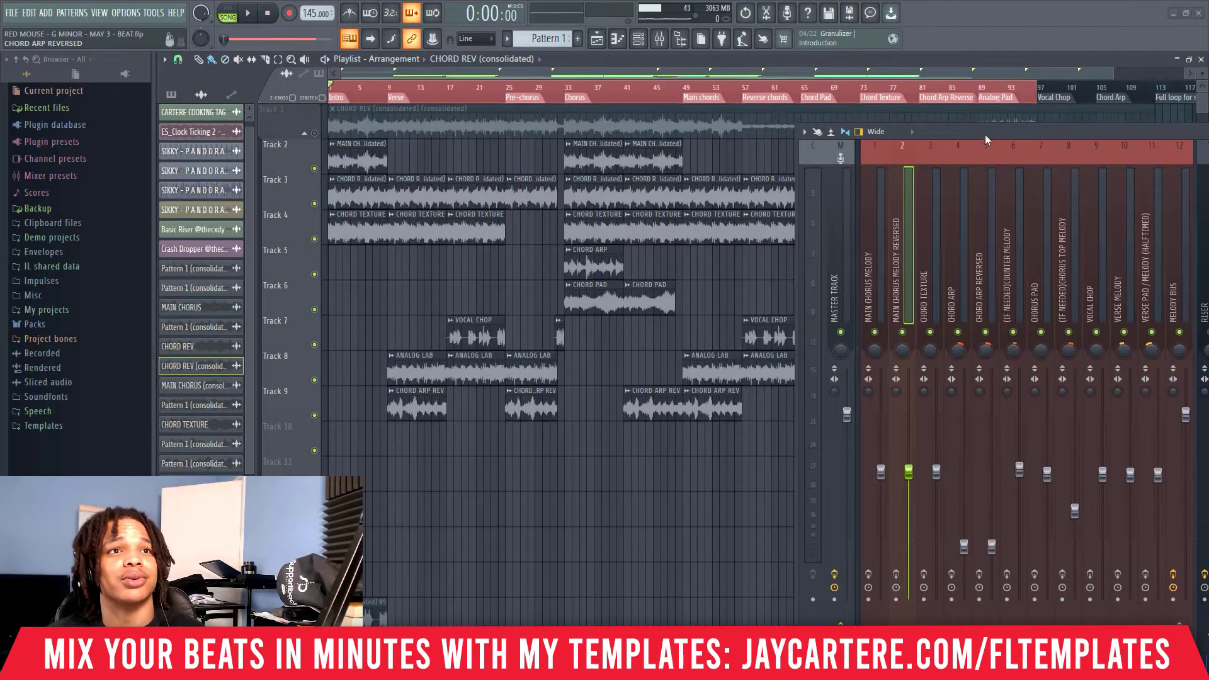
{"action": "left_click_drag", "start_coordinate": [985, 134], "coordinate": [433, 146]}
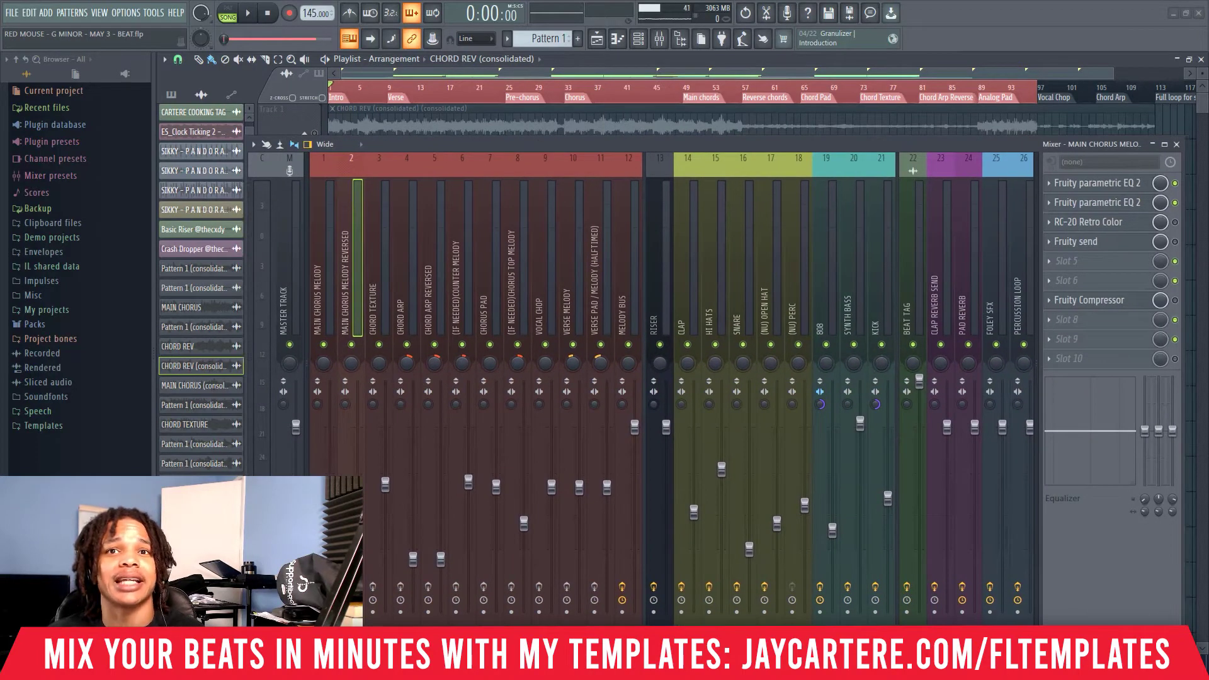
Show the channel rack alongside the mixer and examine how their channels and tracks are organised
{"action": "key", "text": "F6"}
{"action": "left_click_drag", "start_coordinate": [754, 113], "coordinate": [709, 109]}
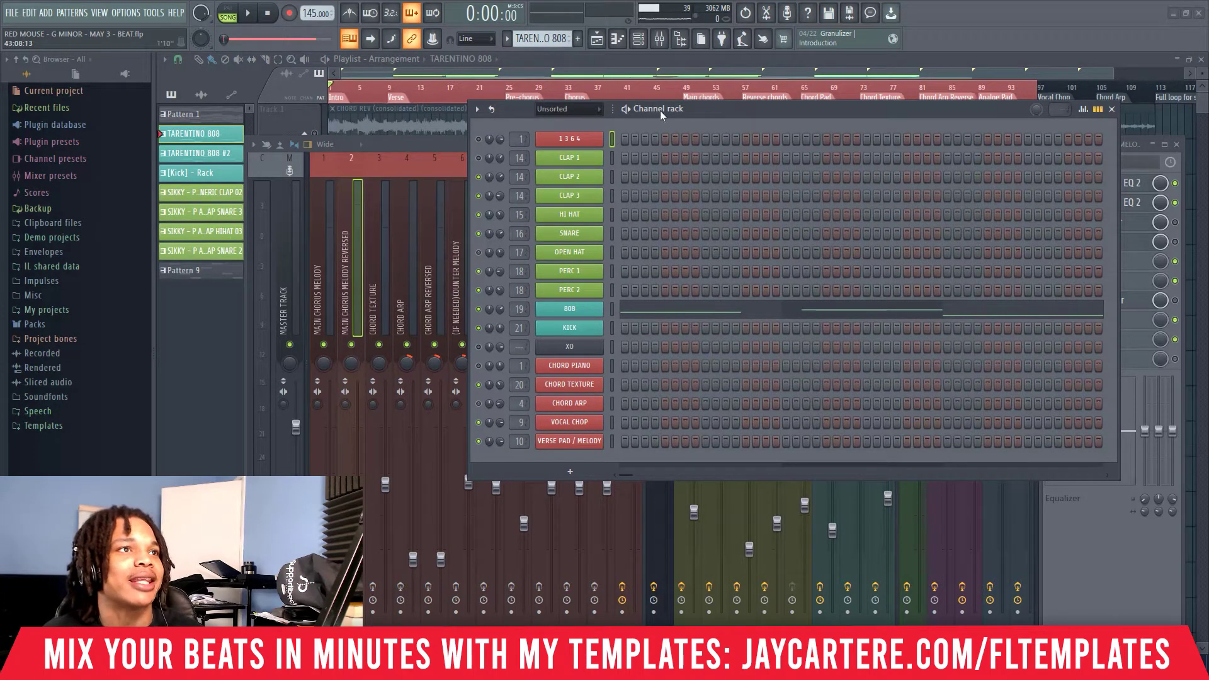
{"action": "left_click_drag", "start_coordinate": [705, 110], "coordinate": [886, 183]}
{"action": "left_click_drag", "start_coordinate": [714, 142], "coordinate": [690, 116]}
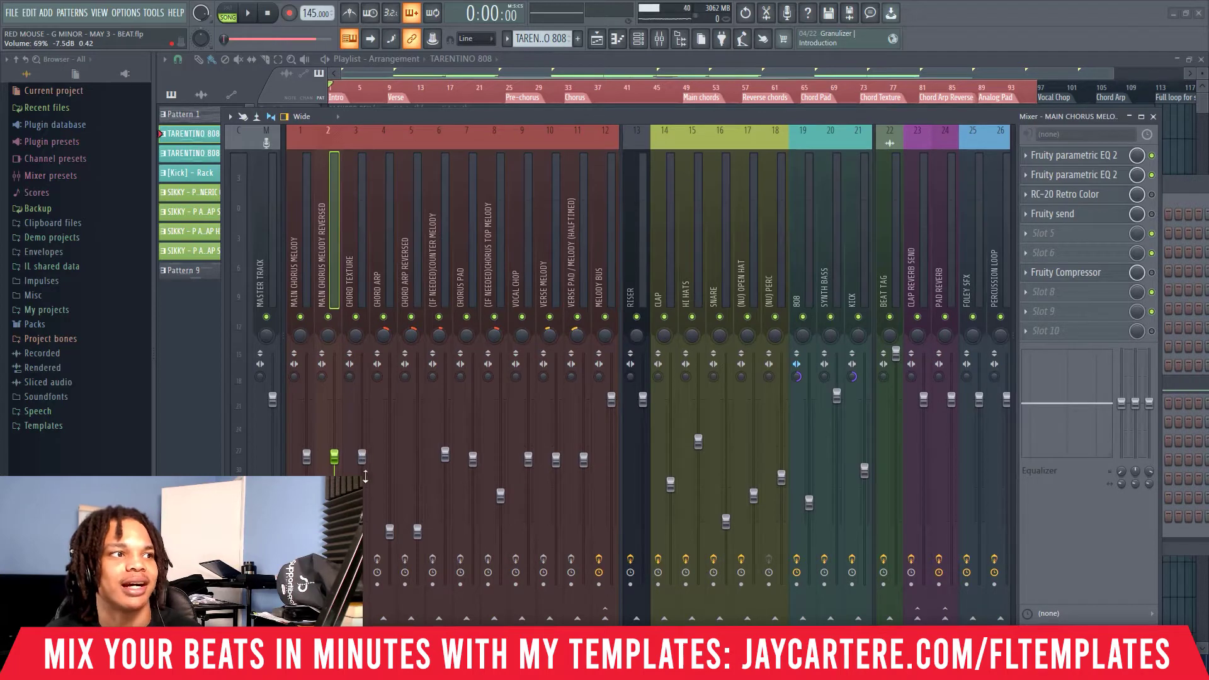
{"action": "left_click_drag", "start_coordinate": [598, 117], "coordinate": [449, 103]}
{"action": "left_click", "coordinate": [1032, 199]}
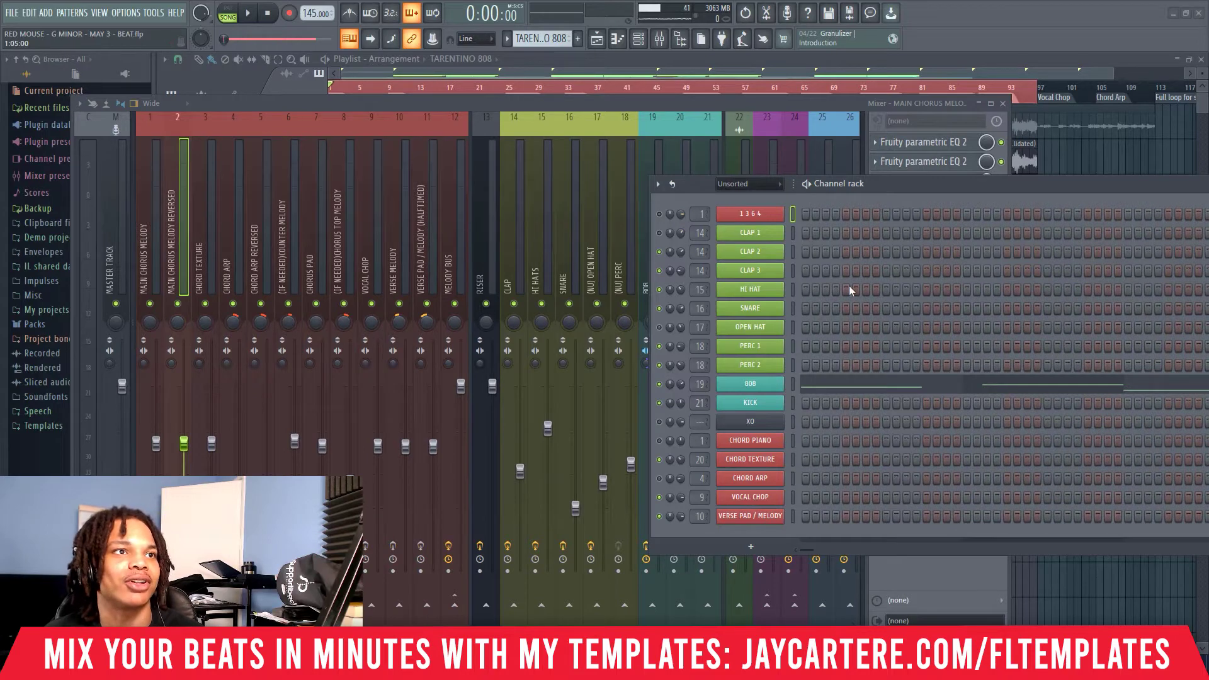
{"action": "left_click_drag", "start_coordinate": [886, 183], "coordinate": [871, 183]}
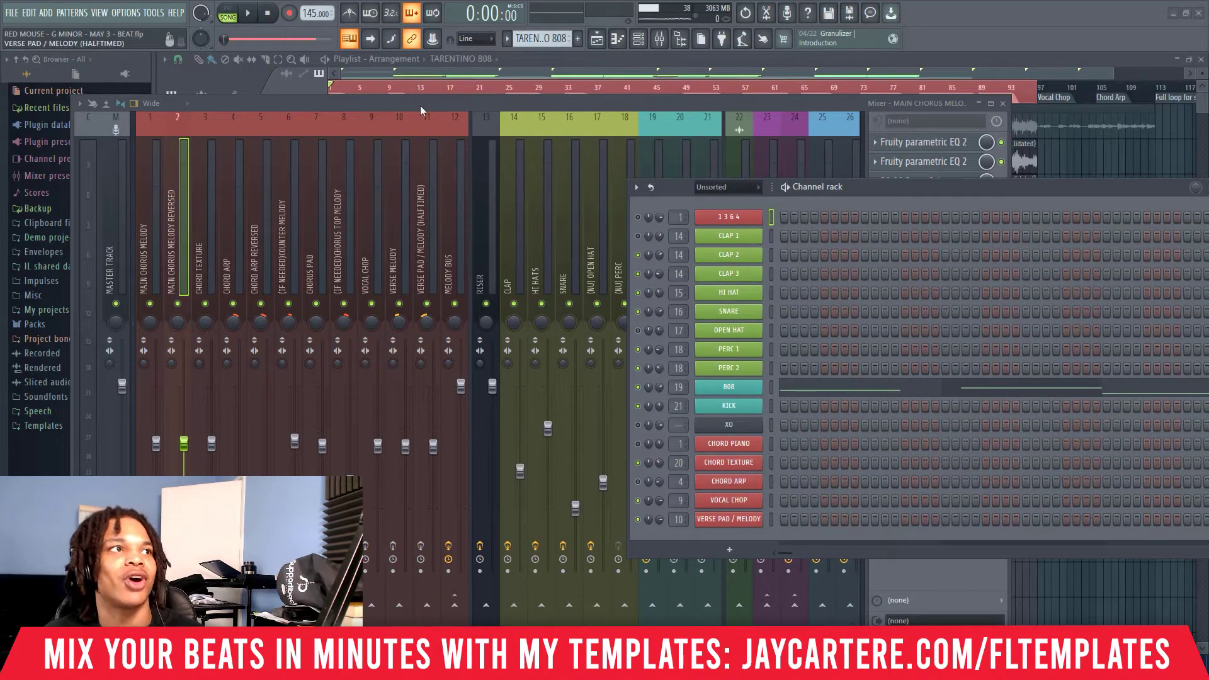
{"action": "left_click_drag", "start_coordinate": [421, 104], "coordinate": [500, 96]}
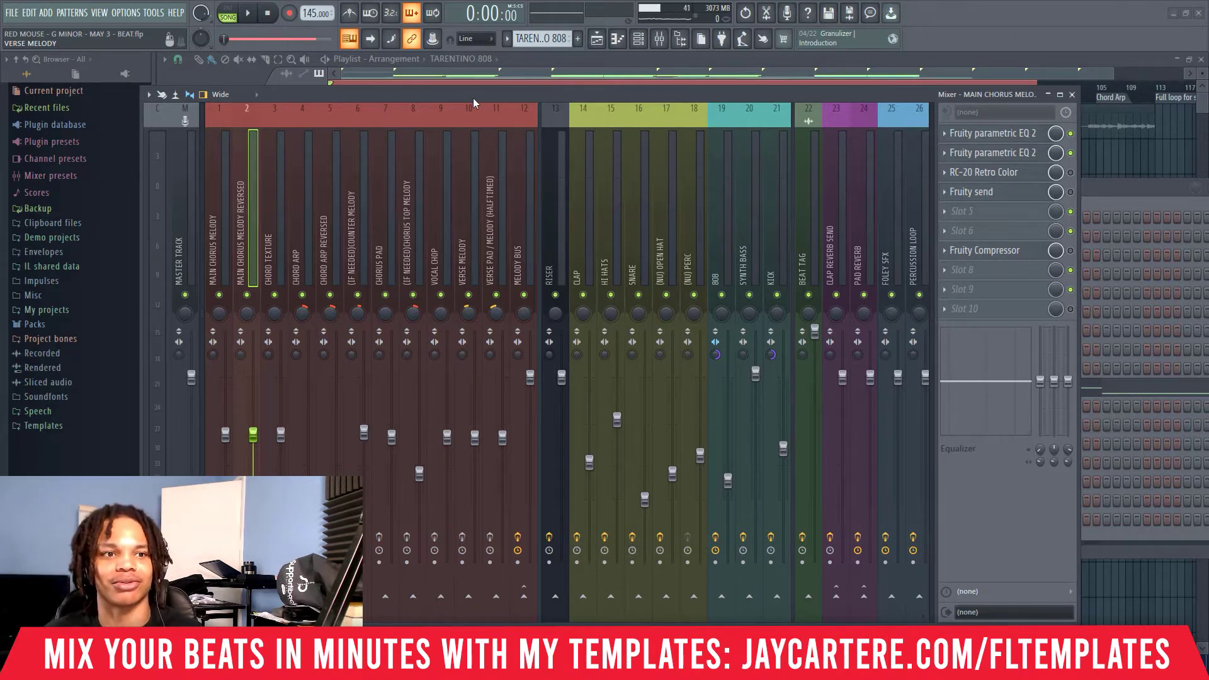
{"action": "left_click_drag", "start_coordinate": [461, 94], "coordinate": [770, 85]}
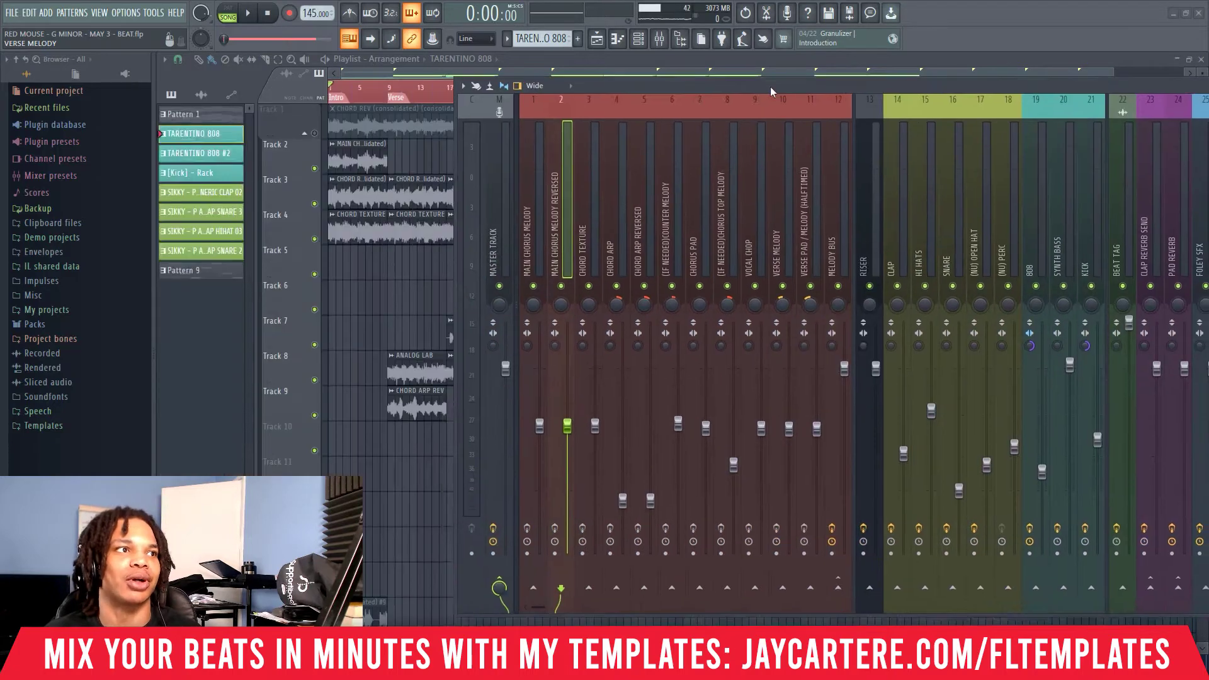
Hide the mixer and examine the channel rack's colour-coded channels over the playlist
{"action": "key", "text": "F9"}
{"action": "key", "text": "F6"}
{"action": "left_click_drag", "start_coordinate": [968, 200], "coordinate": [665, 189]}
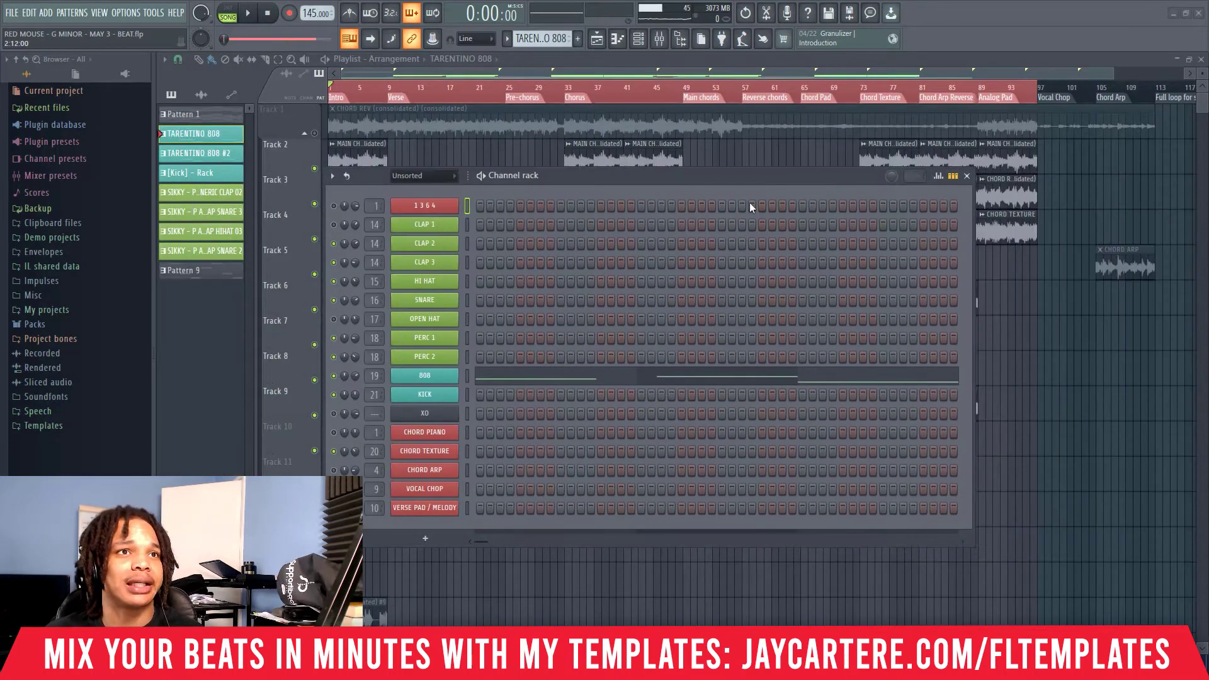
{"action": "left_click_drag", "start_coordinate": [593, 175], "coordinate": [652, 165]}
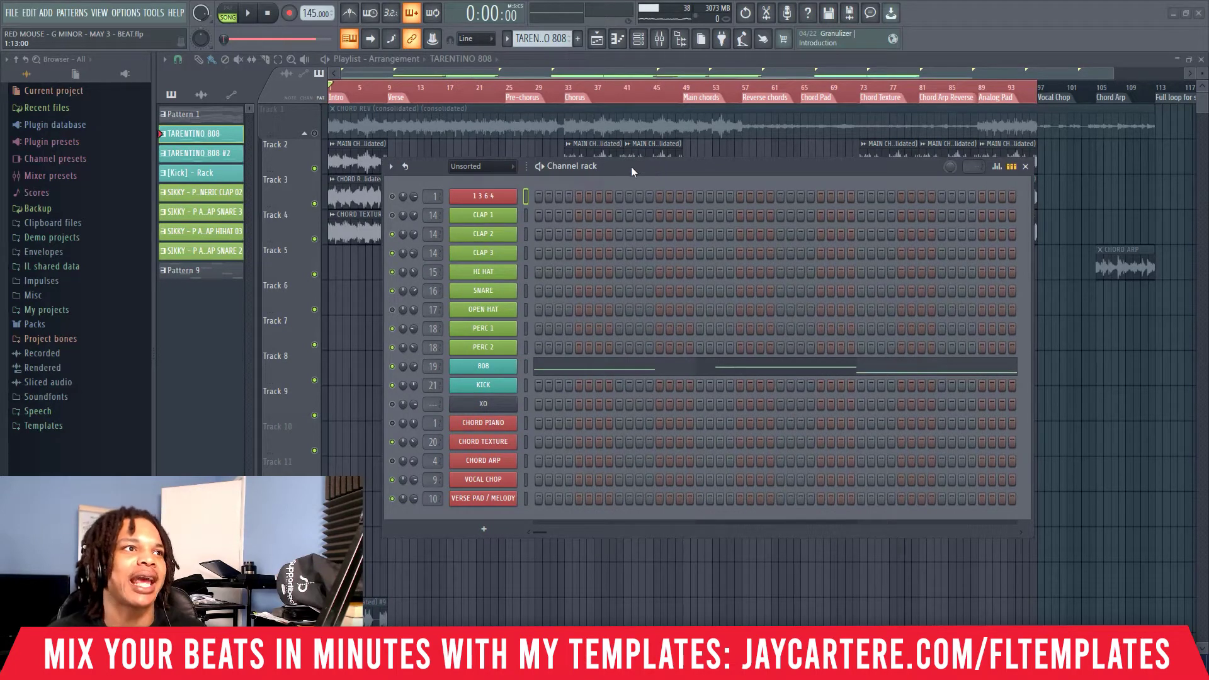
{"action": "left_click_drag", "start_coordinate": [632, 172], "coordinate": [620, 159]}
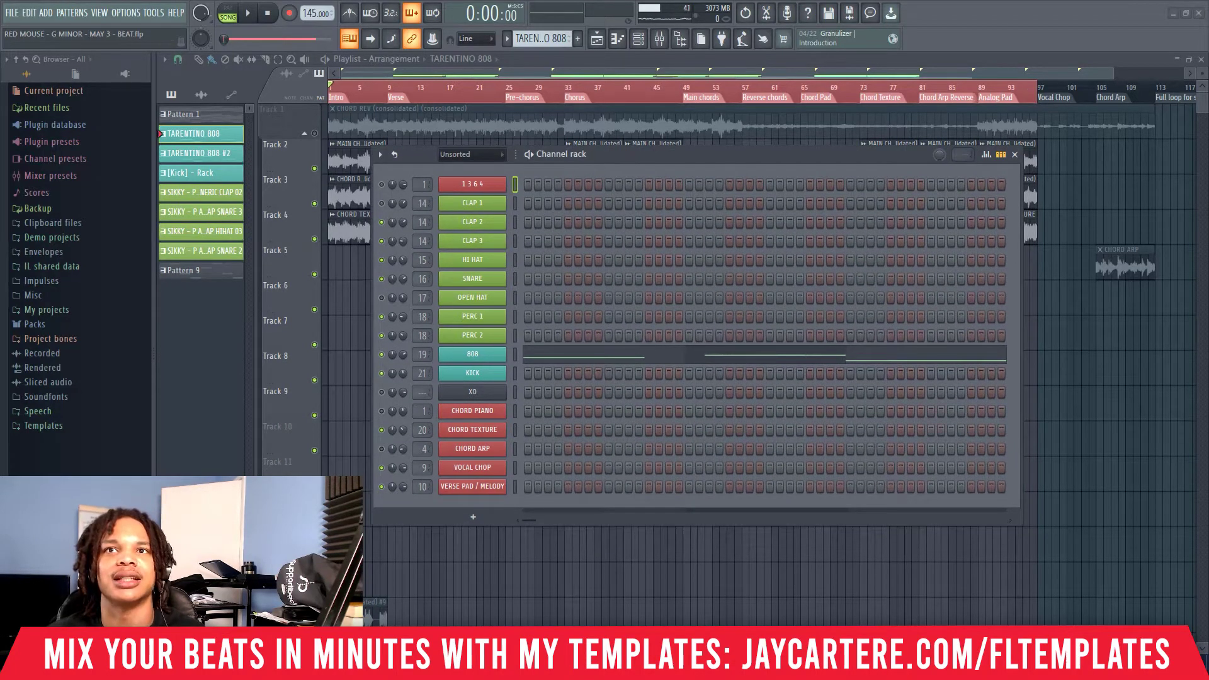
Reopen the mixer to examine its named track groups and select the MAIN CHORUS MELODY track
{"action": "key", "text": "F9"}
{"action": "mouse_move", "coordinate": [412, 109]}
{"action": "left_mouse_down"}
{"action": "mouse_move", "coordinate": [516, 106]}
{"action": "mouse_move", "coordinate": [436, 107]}
{"action": "left_mouse_up"}
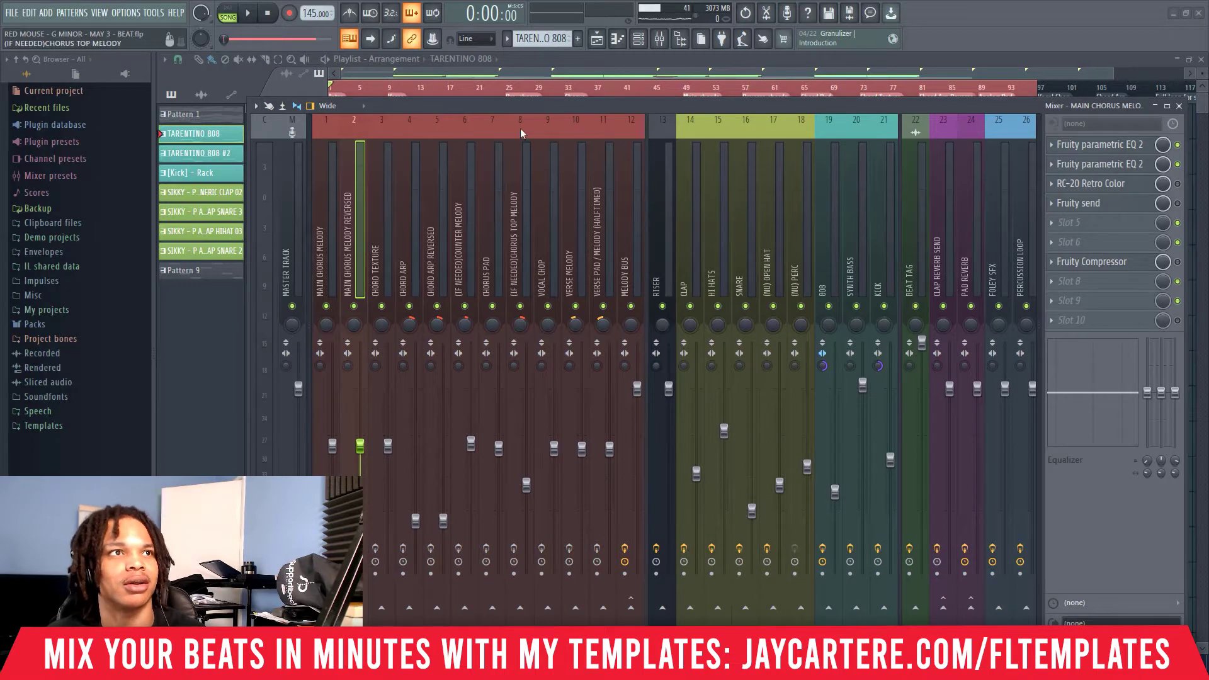
{"action": "key", "text": "F9"}
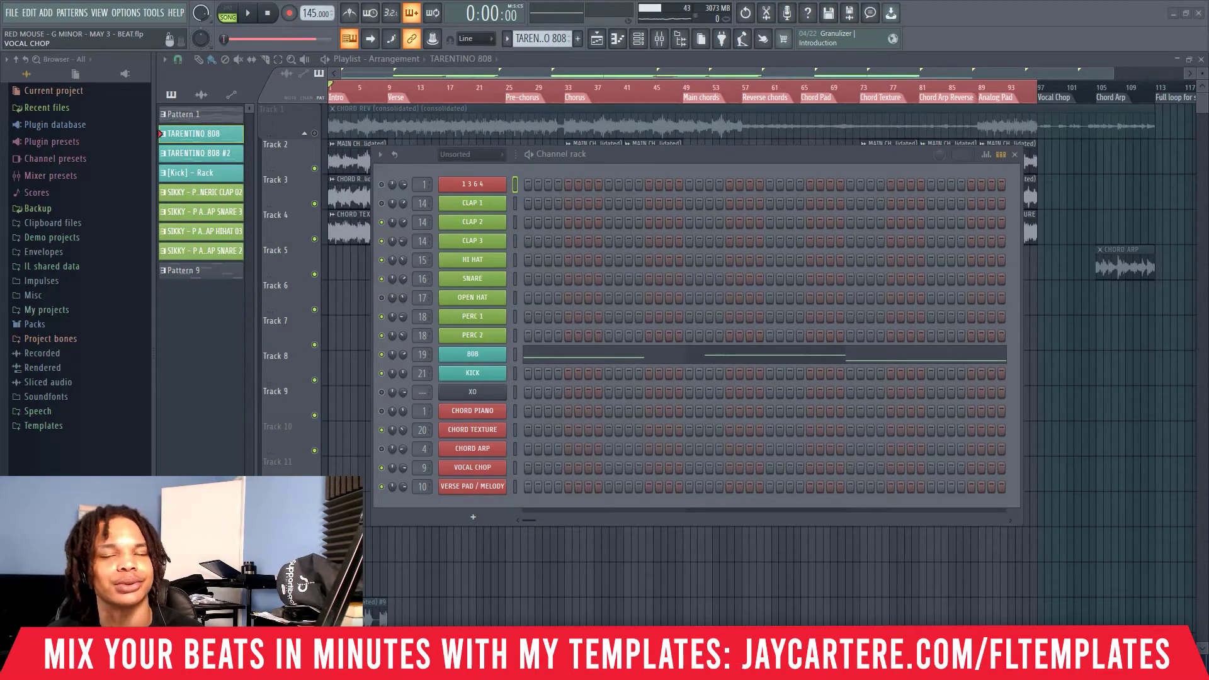
{"action": "key", "text": "F9"}
{"action": "left_click_drag", "start_coordinate": [1060, 106], "coordinate": [509, 74]}
{"action": "left_click", "coordinate": [287, 179]}
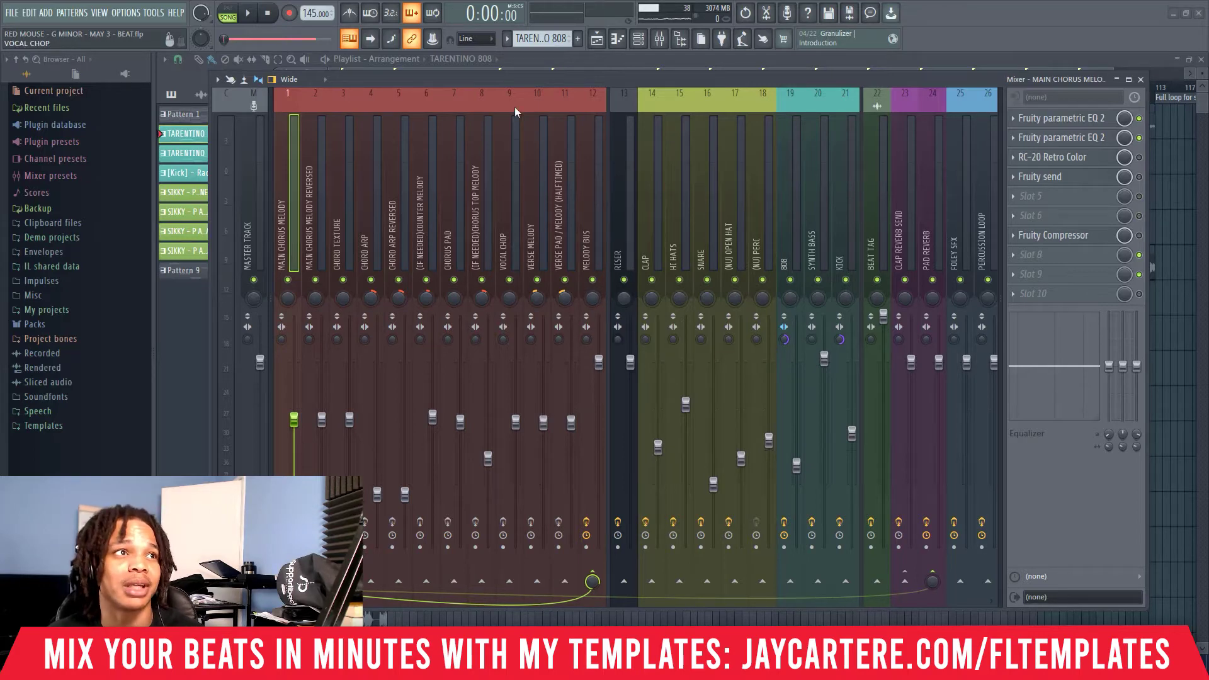
{"action": "left_click_drag", "start_coordinate": [489, 80], "coordinate": [1141, 114]}
{"action": "left_click_drag", "start_coordinate": [806, 155], "coordinate": [769, 146]}
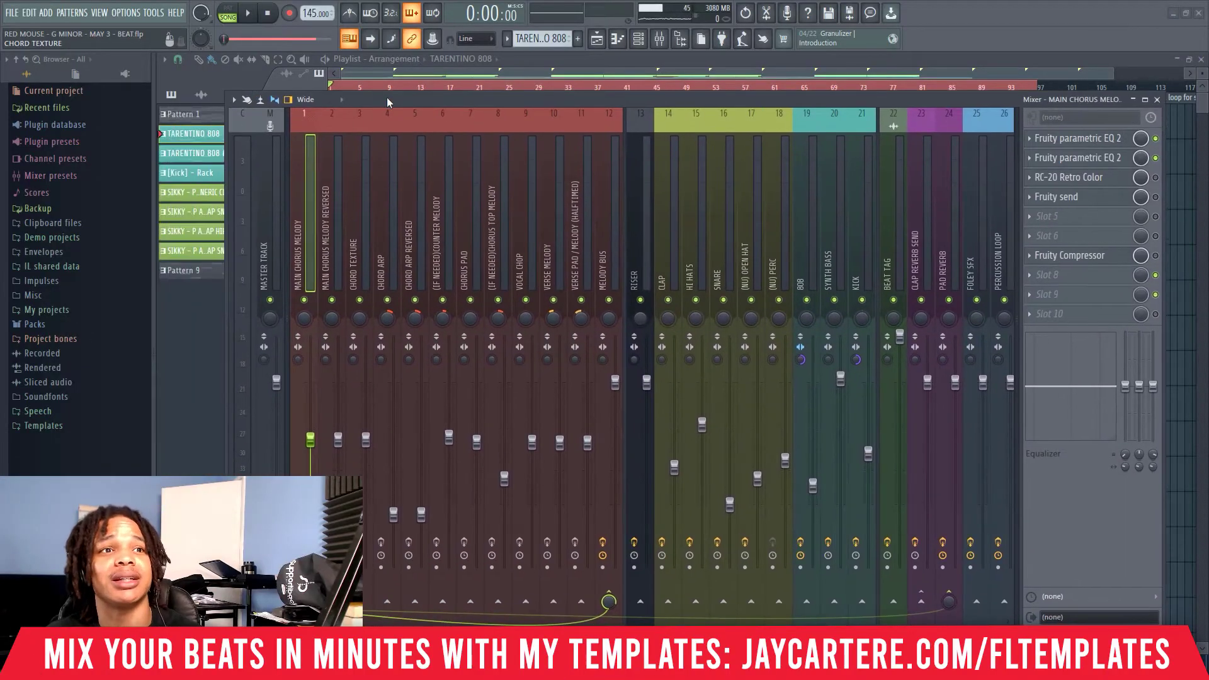
{"action": "left_click_drag", "start_coordinate": [387, 97], "coordinate": [1206, 95]}
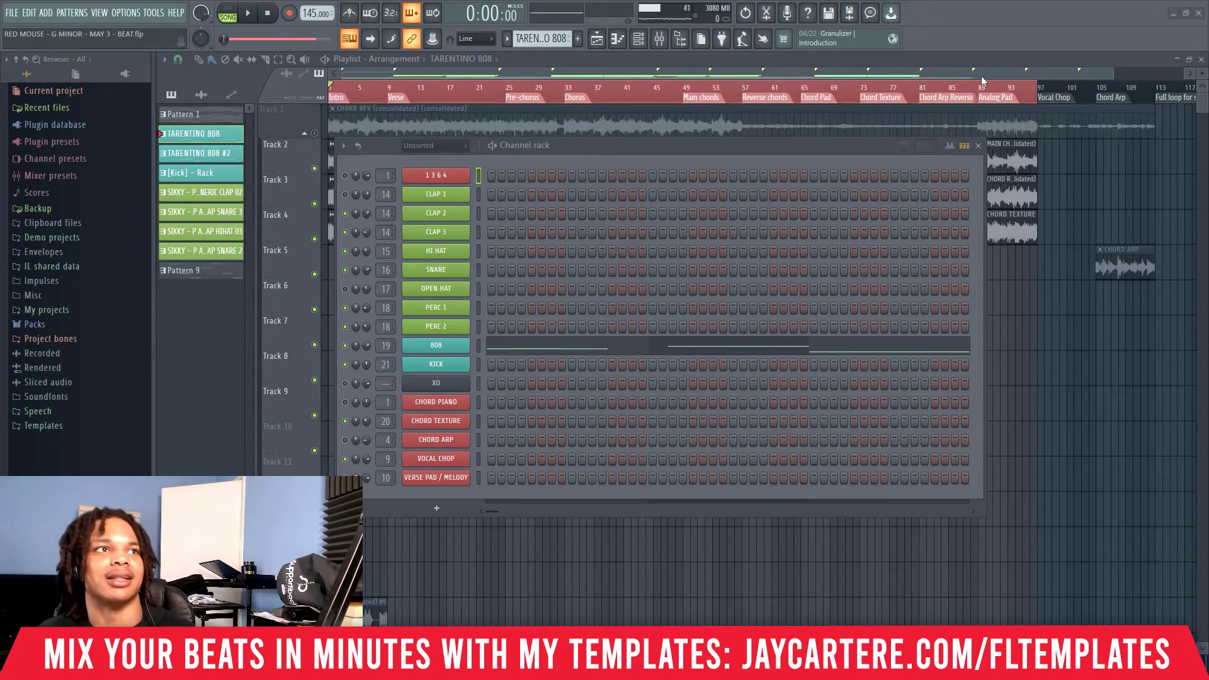
Clear the full-song time selection in the playlist and select bars 1 to 17 instead
{"action": "left_click_drag", "start_coordinate": [701, 150], "coordinate": [792, 143]}
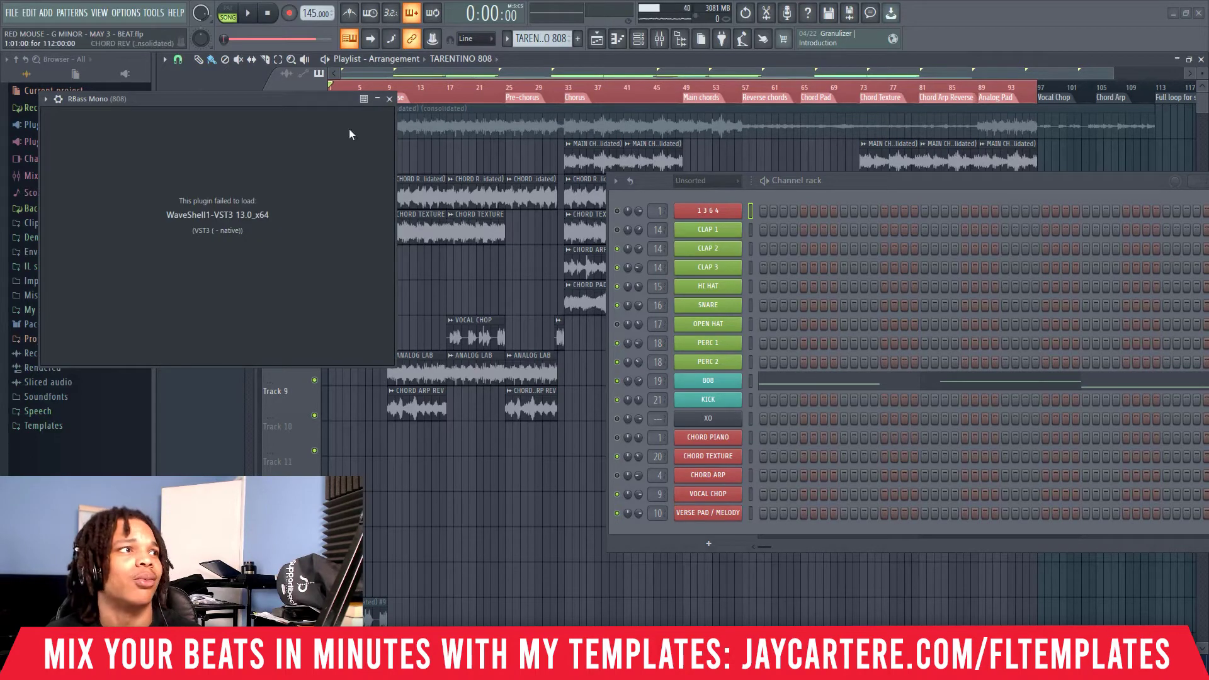
{"action": "left_click_drag", "start_coordinate": [715, 183], "coordinate": [604, 232]}
{"action": "left_click", "coordinate": [386, 88]}
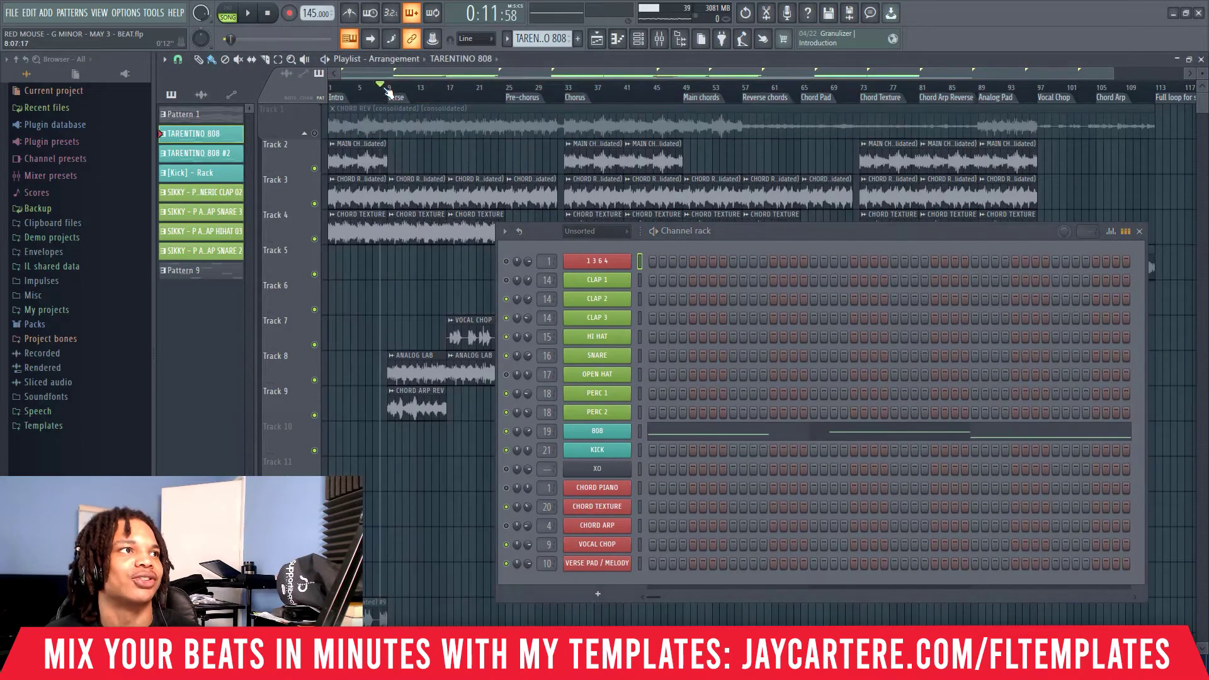
{"action": "left_click_drag", "start_coordinate": [395, 92], "coordinate": [312, 98]}
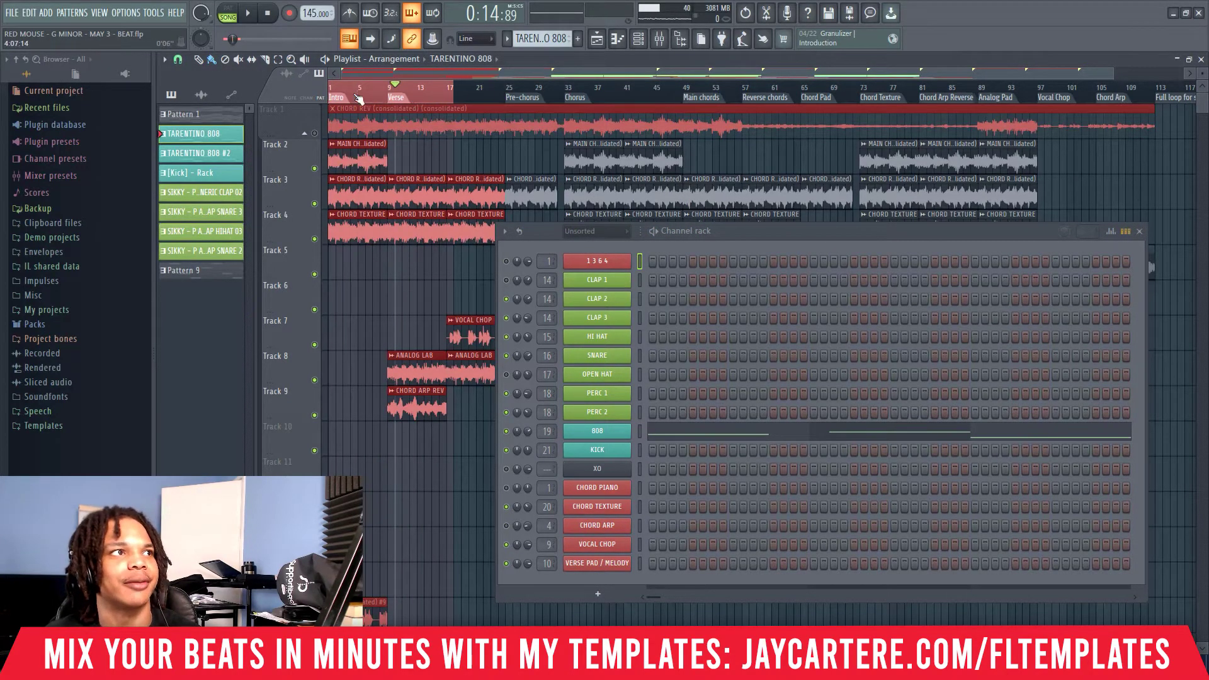
{"action": "key", "text": "space"}
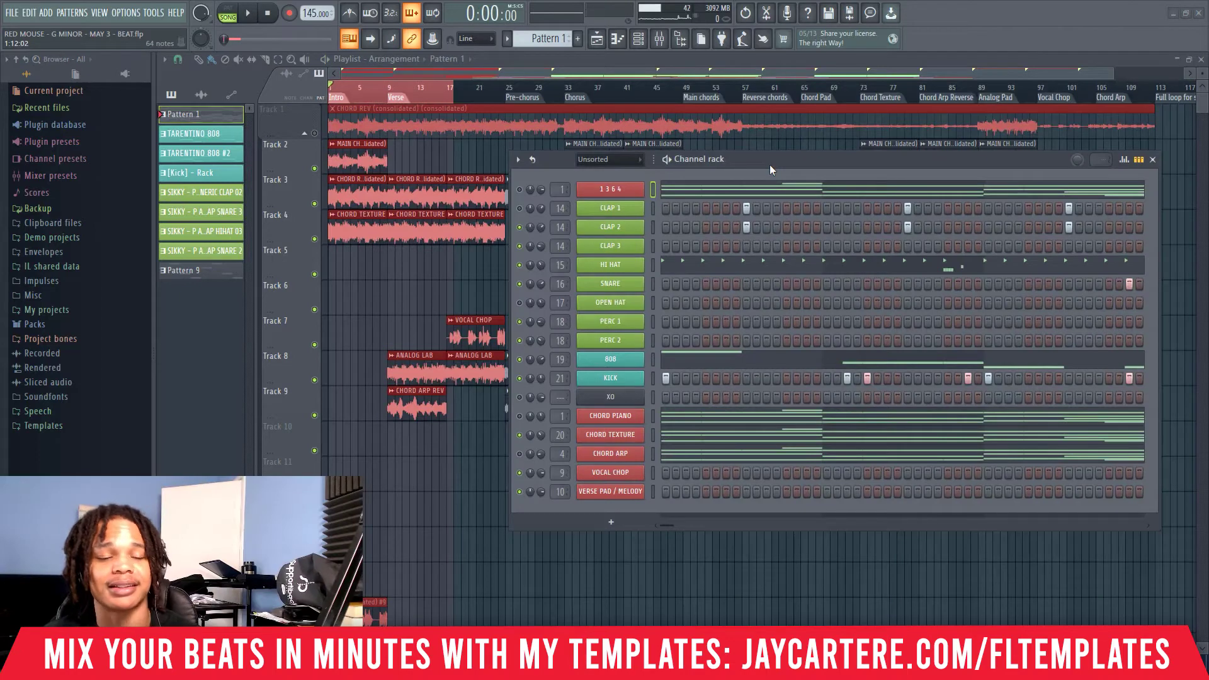
{"action": "left_click_drag", "start_coordinate": [770, 164], "coordinate": [750, 159]}
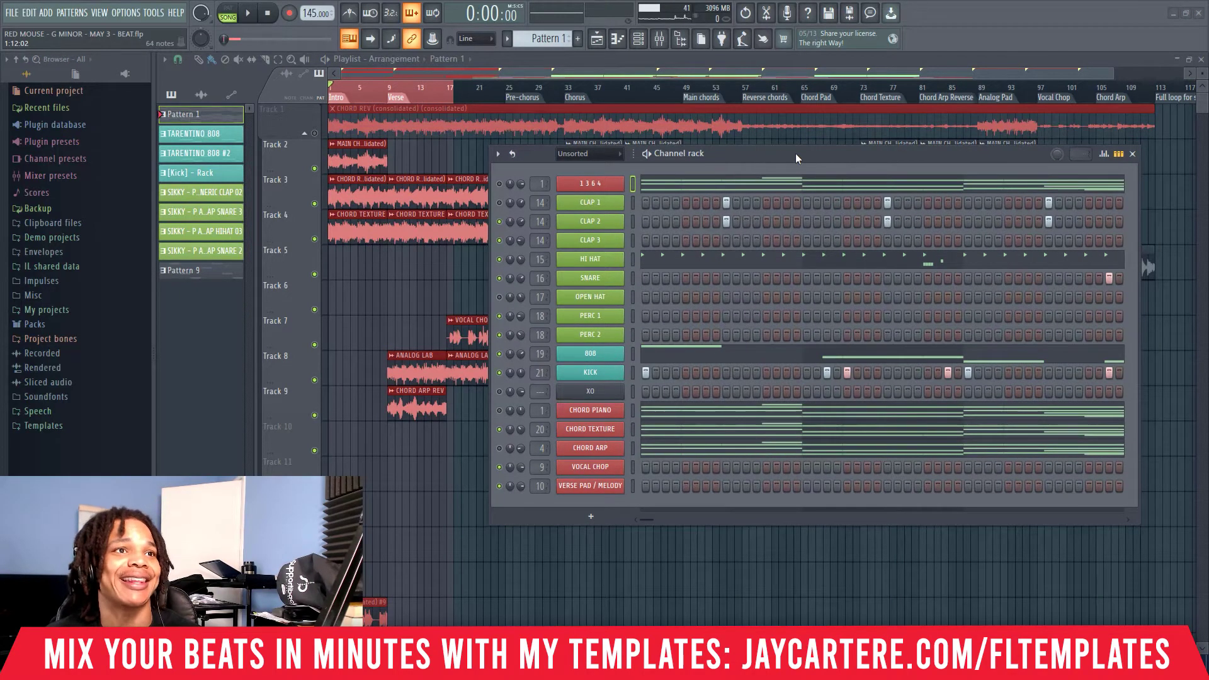
{"action": "left_click_drag", "start_coordinate": [795, 153], "coordinate": [626, 124]}
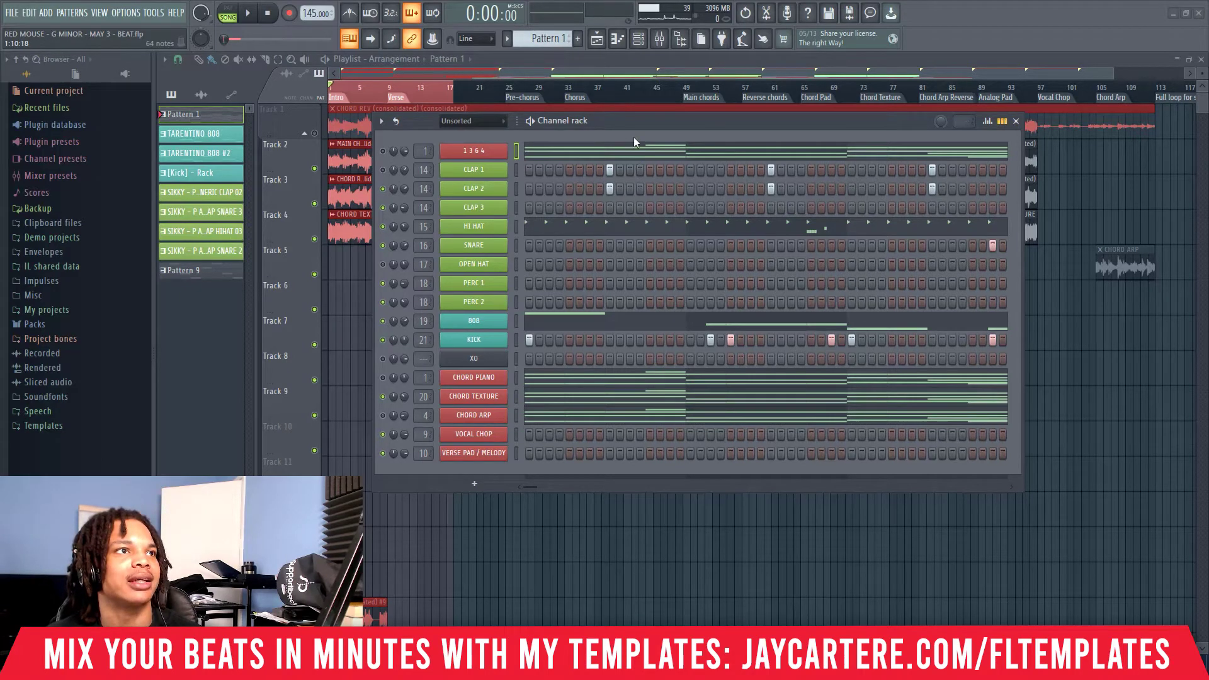
{"action": "left_click_drag", "start_coordinate": [626, 122], "coordinate": [721, 119]}
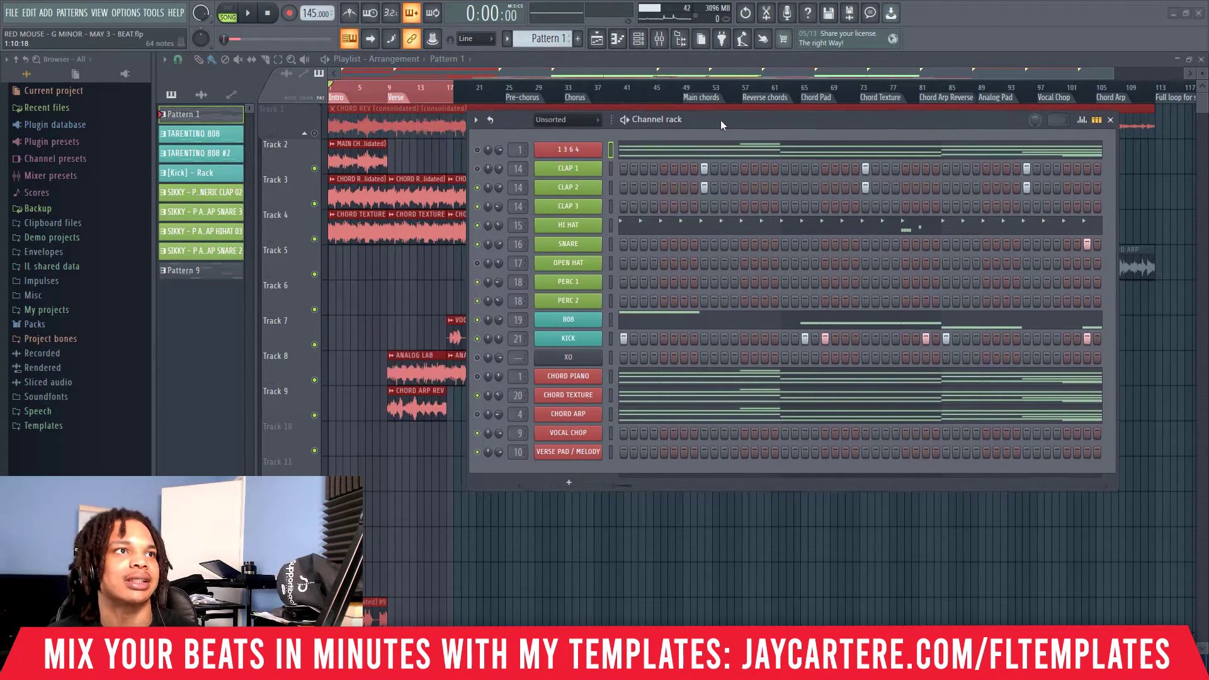
Copy the notes of channel "1 3 6 4" in Pattern 1 and paste them into CHORD PIANO in the empty Pattern 12
{"action": "right_click", "coordinate": [590, 157]}
{"action": "left_click", "coordinate": [736, 158]}
{"action": "scroll", "coordinate": [549, 39], "scroll_direction": "down", "scroll_amount": 2}
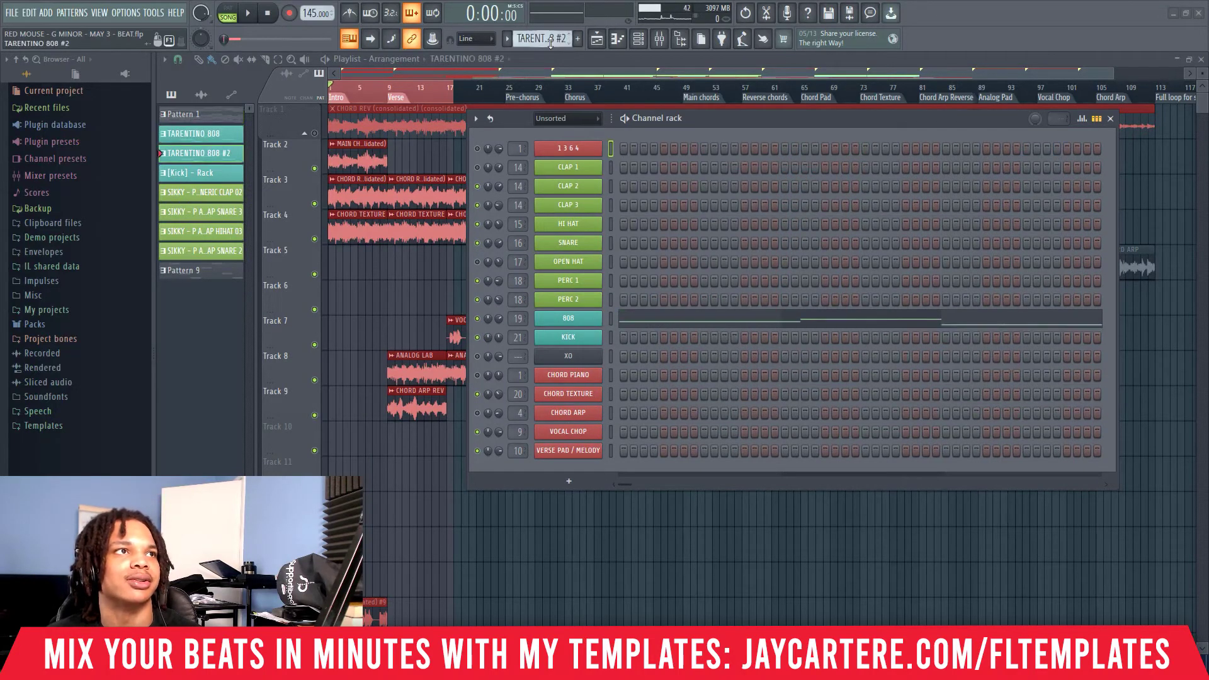
{"action": "right_click", "coordinate": [595, 373]}
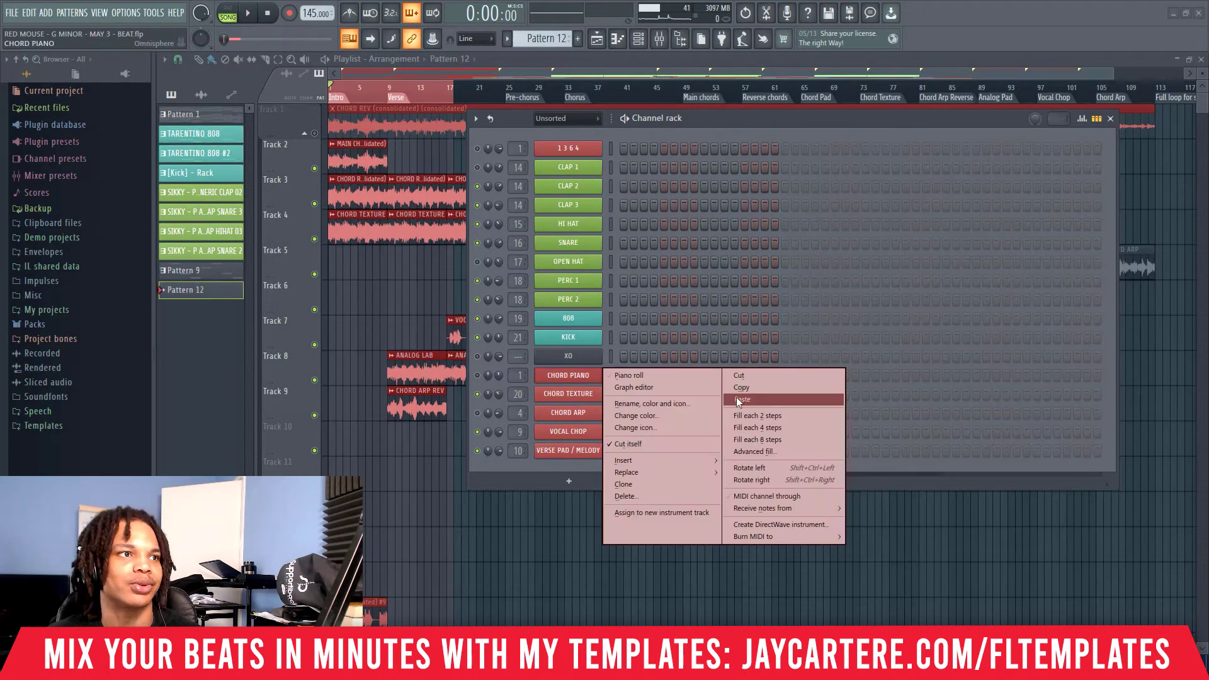
{"action": "left_click", "coordinate": [735, 397]}
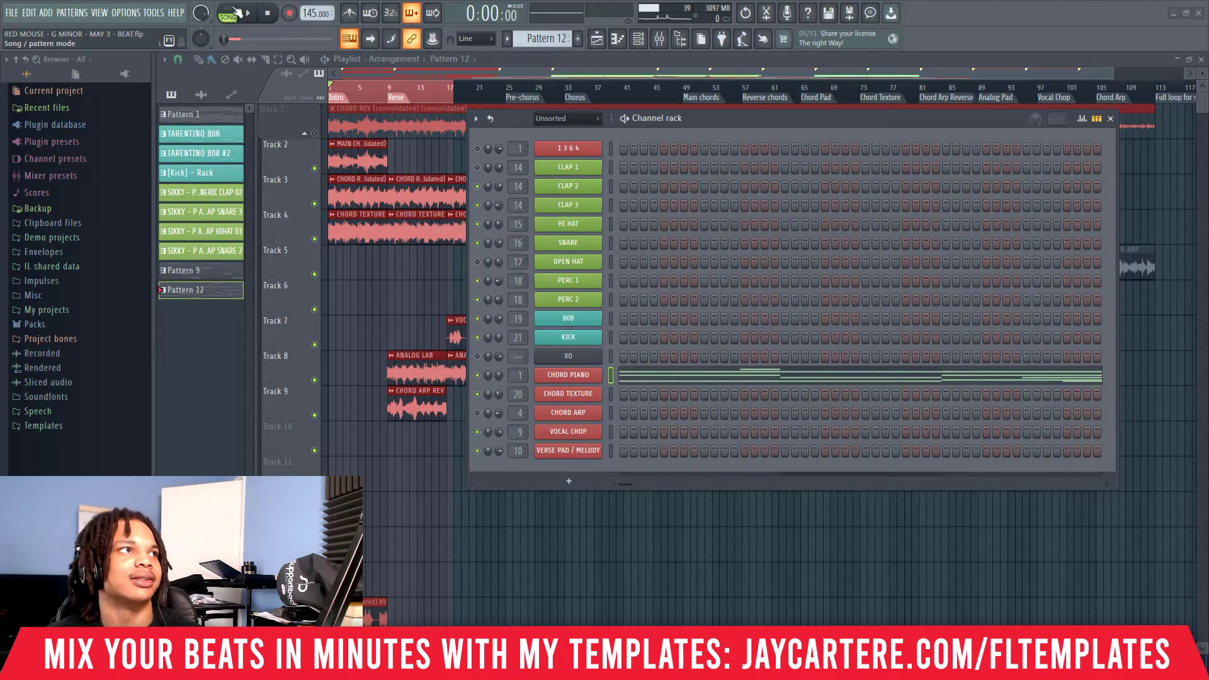
Switch playback to pattern mode and audition the chord piano in Pattern 12
{"action": "key", "text": "l"}
{"action": "key", "text": "space"}
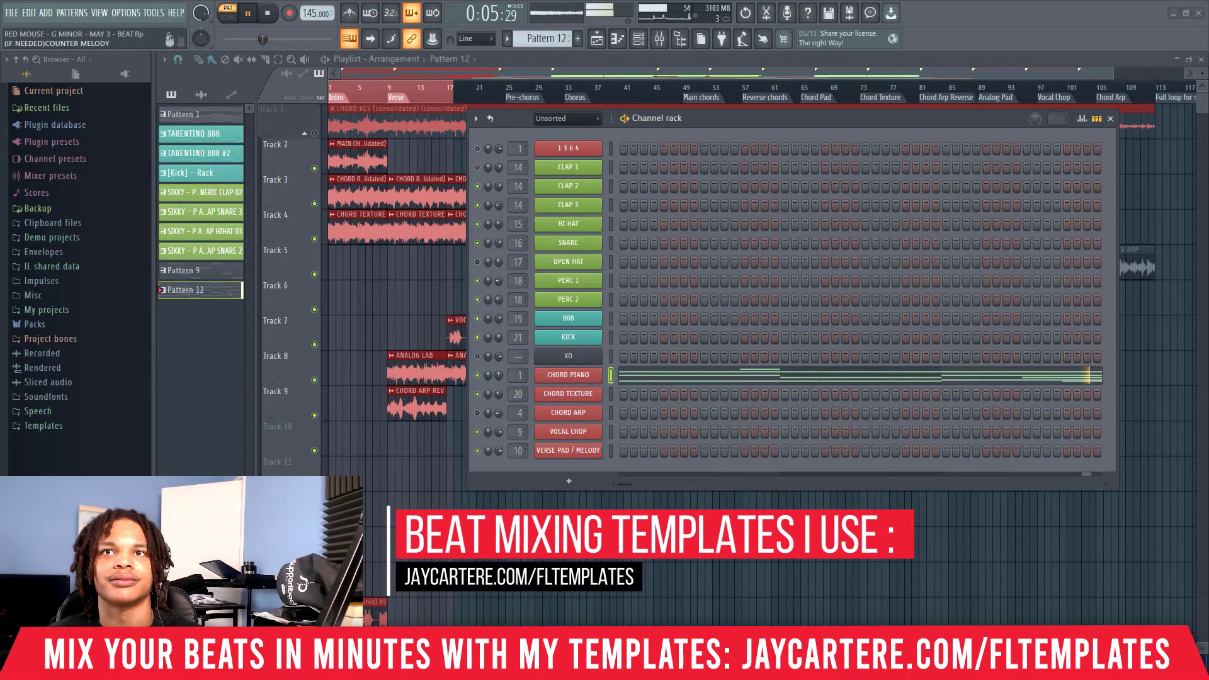
{"action": "key", "text": "space"}
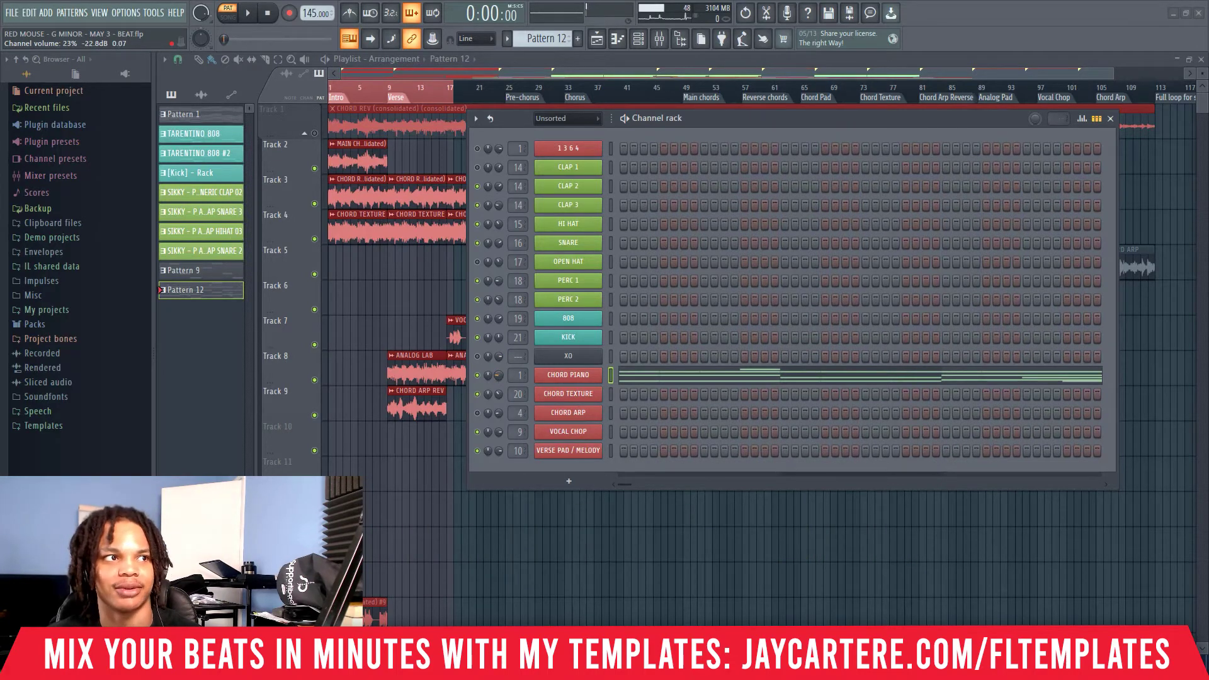
Audition the chord piano in Pattern 12 again and move the channel rack aside to uncover the playlist arrangement
{"action": "key", "text": "space"}
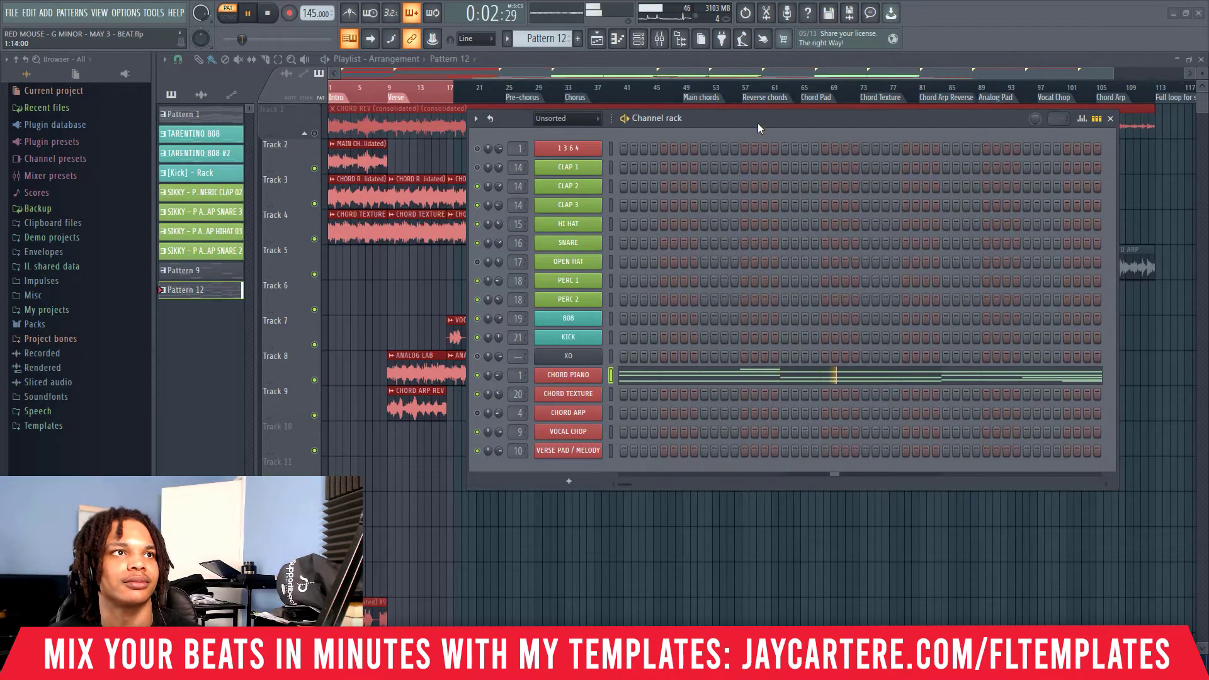
{"action": "key", "text": "space"}
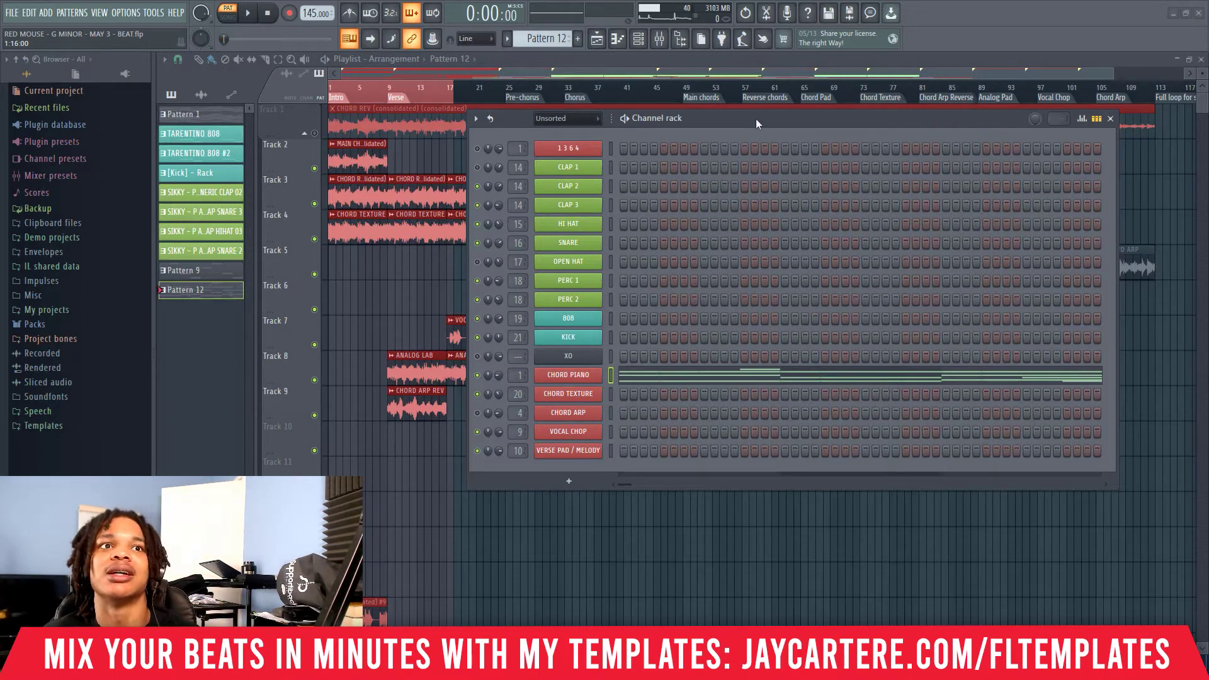
{"action": "left_click_drag", "start_coordinate": [756, 122], "coordinate": [714, 122]}
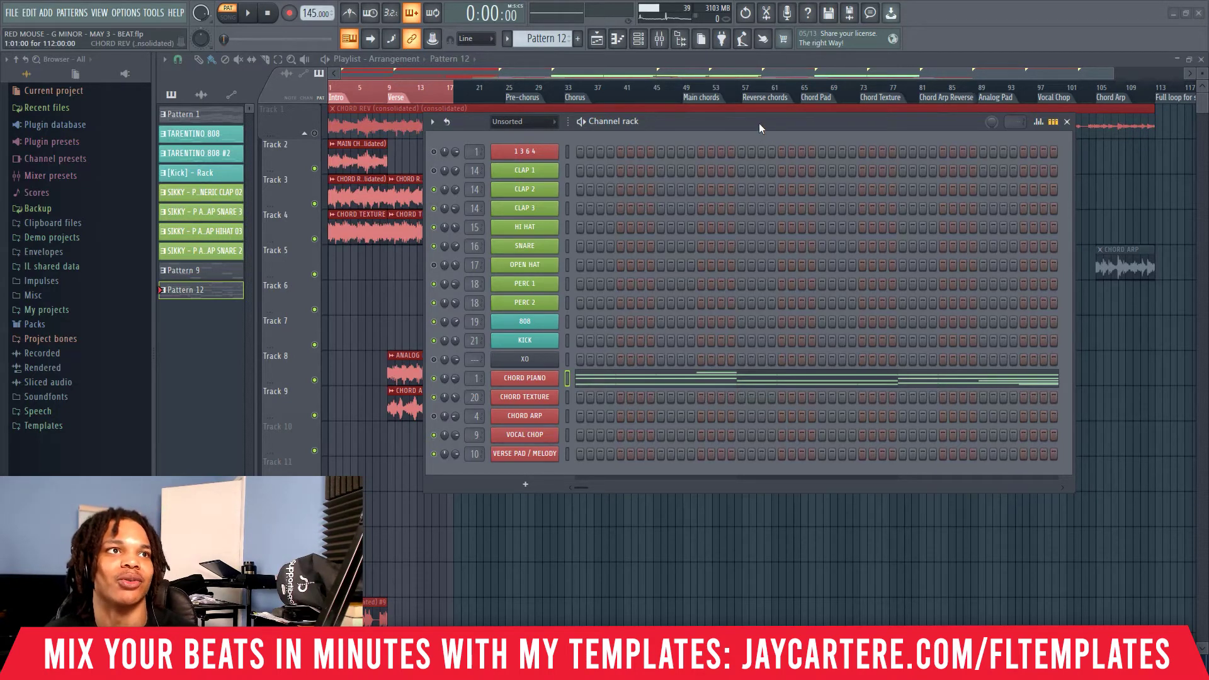
{"action": "left_click_drag", "start_coordinate": [758, 123], "coordinate": [712, 171]}
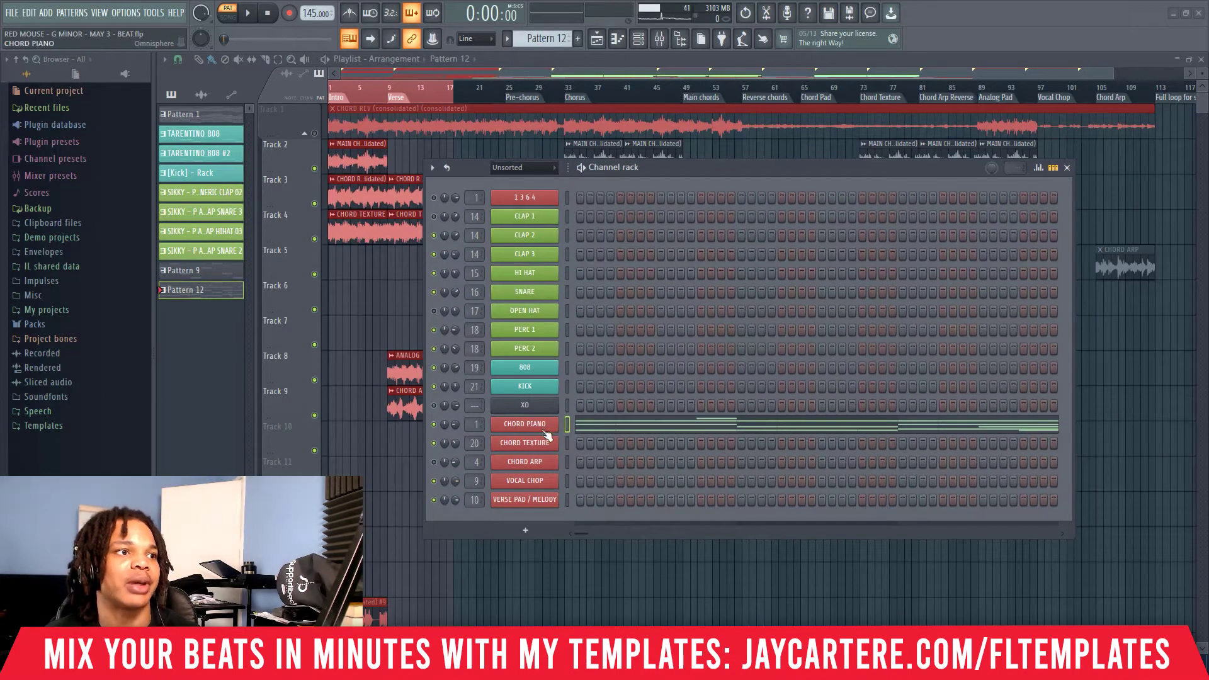
{"action": "left_click_drag", "start_coordinate": [692, 174], "coordinate": [1046, 219]}
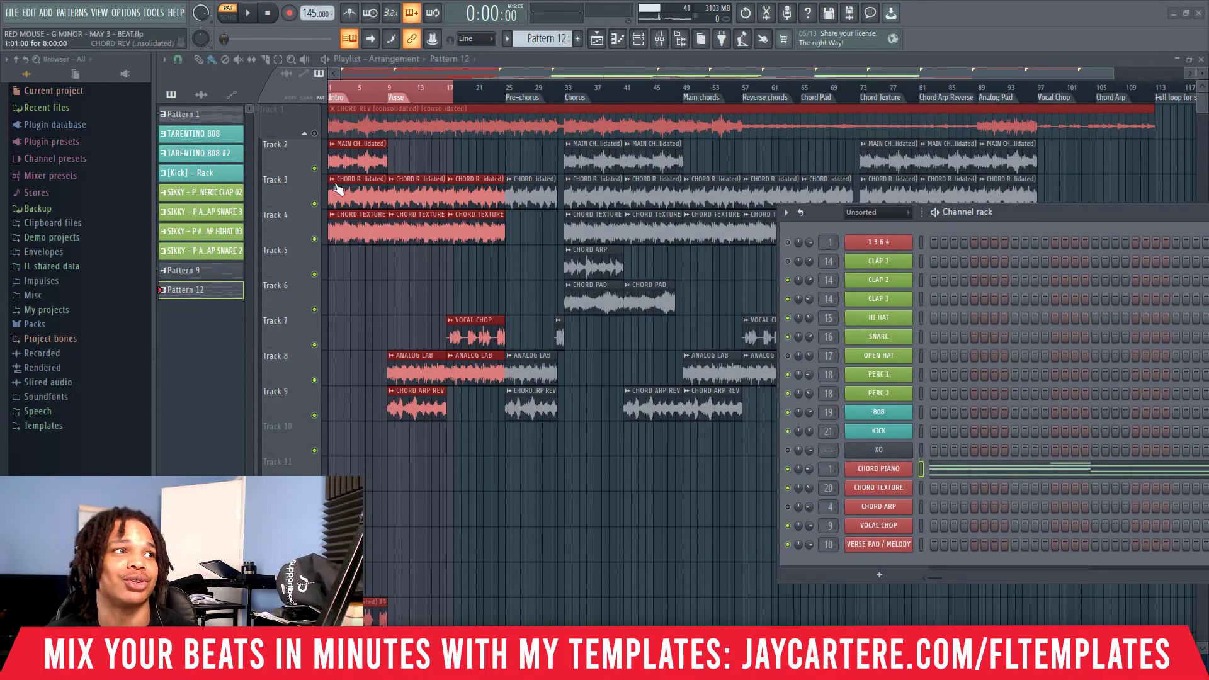
Switch playback to song mode and examine the MAIN CHORUS MELODY track's effect chain in the mixer
{"action": "key", "text": "l"}
{"action": "left_click_drag", "start_coordinate": [882, 212], "coordinate": [653, 212]}
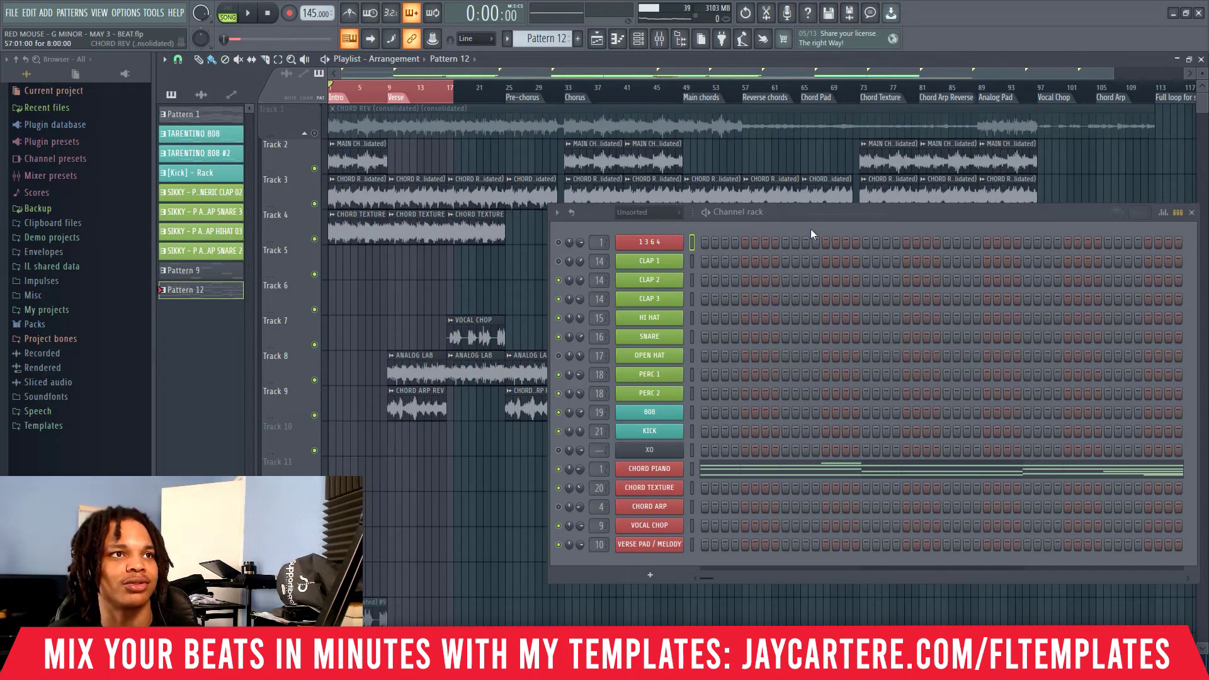
{"action": "left_click_drag", "start_coordinate": [811, 234], "coordinate": [438, 245]}
{"action": "key", "text": "F9"}
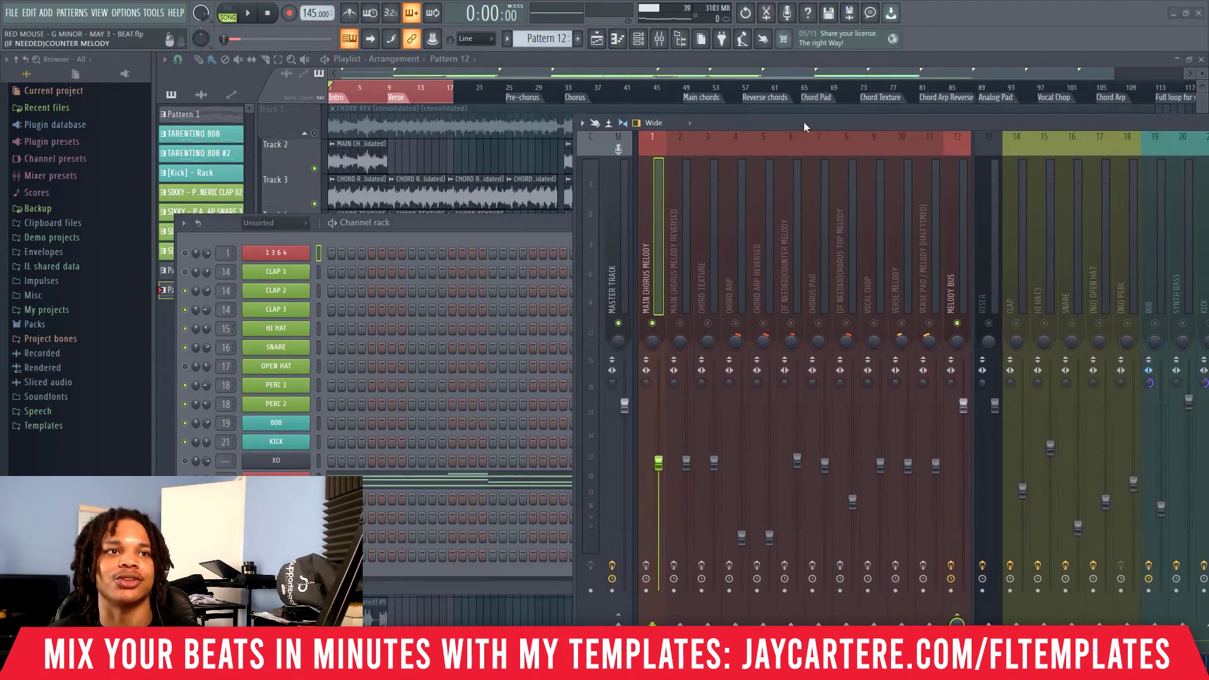
{"action": "left_click_drag", "start_coordinate": [803, 123], "coordinate": [462, 85]}
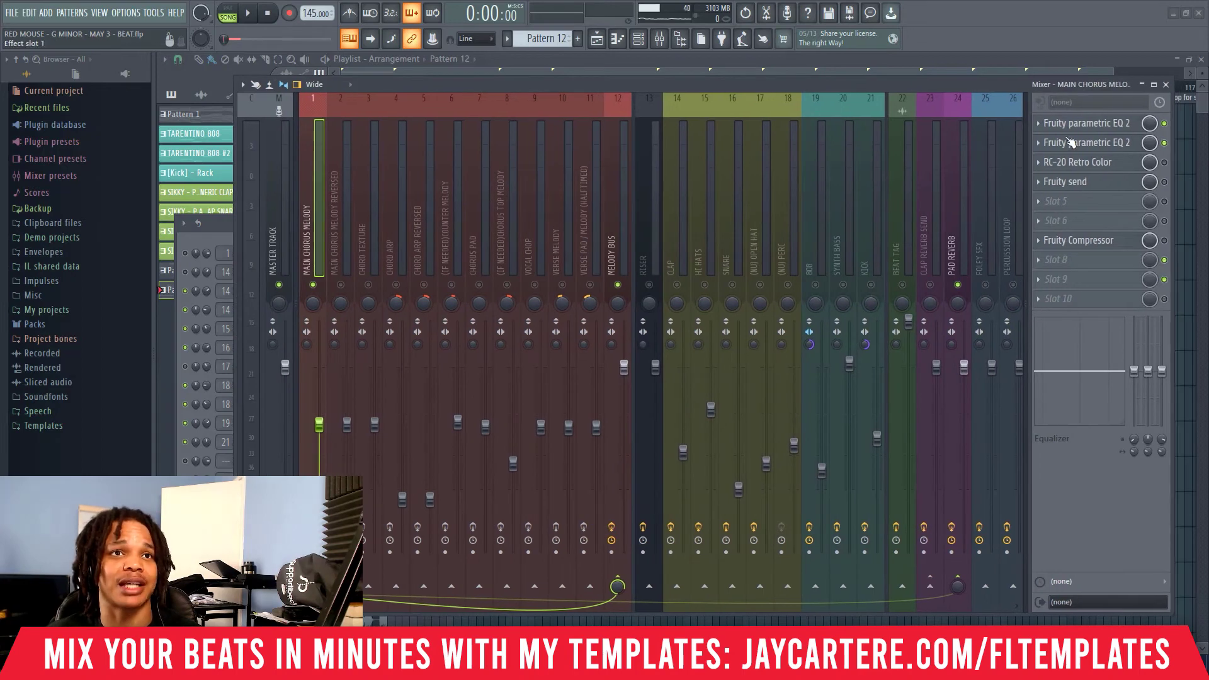
{"action": "key", "text": "F9"}
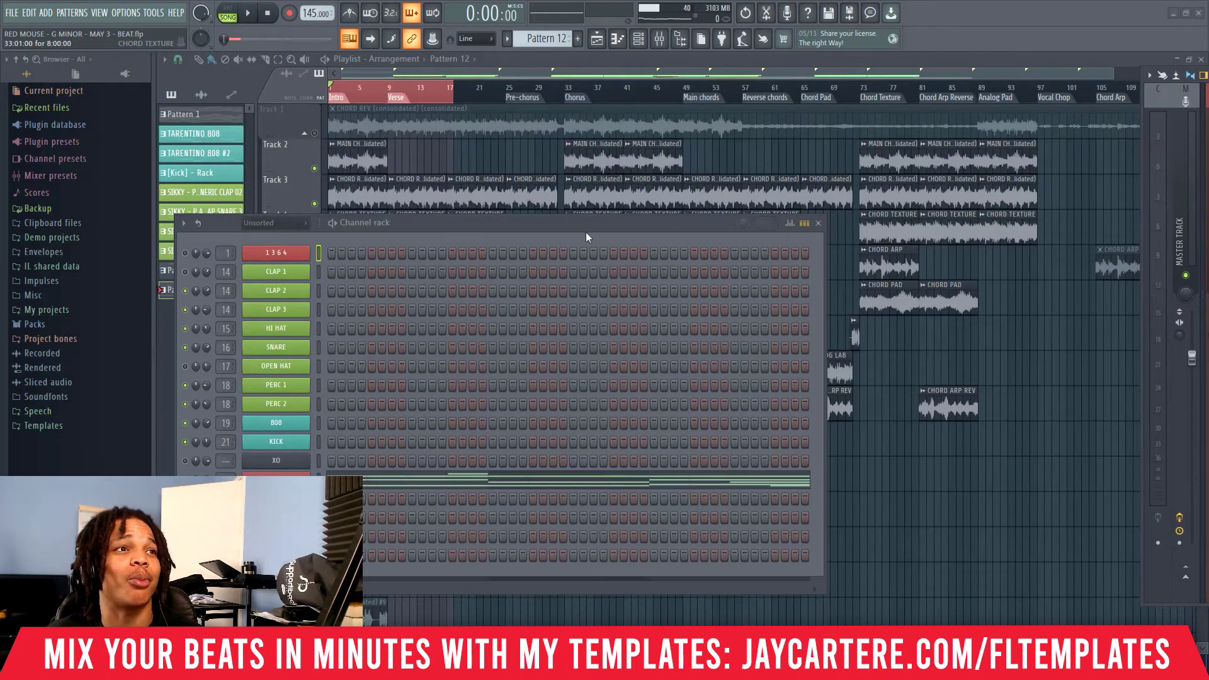
Open the settings of the first MAIN CHORUS audio clip on Track 2 and check its assigned track in the mixer
{"action": "left_click_drag", "start_coordinate": [586, 232], "coordinate": [1050, 322]}
{"action": "double_click", "coordinate": [371, 165]}
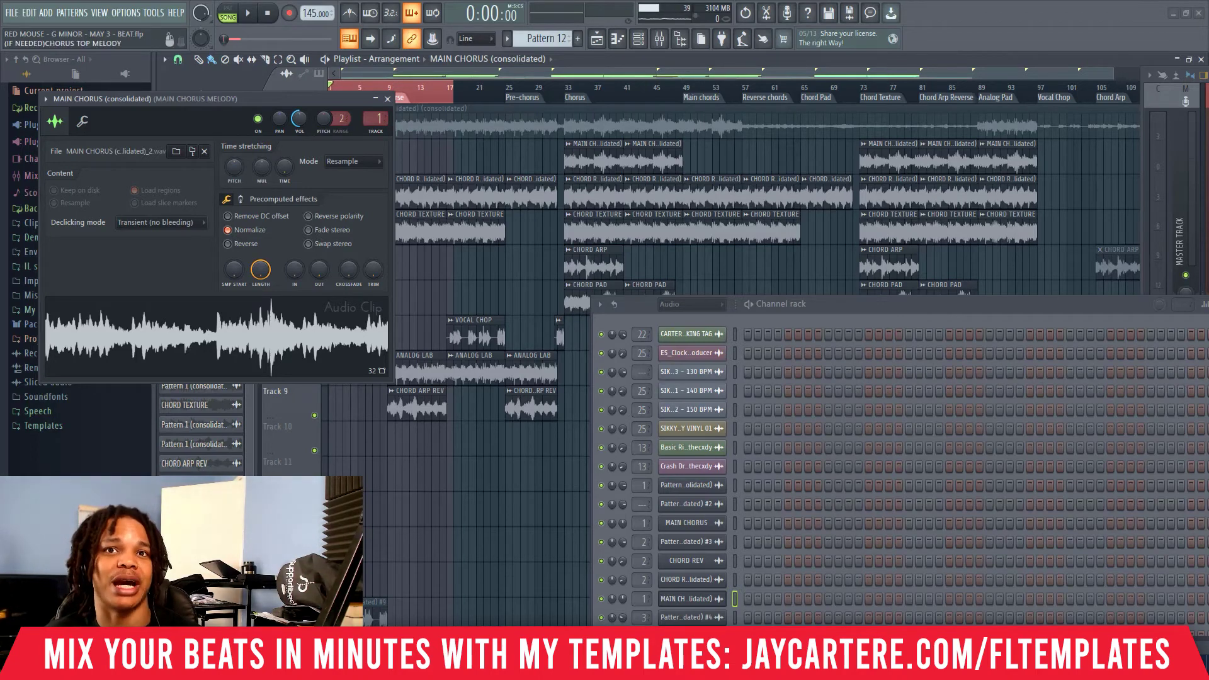
{"action": "key", "text": "F9"}
{"action": "left_click_drag", "start_coordinate": [510, 72], "coordinate": [500, 73]}
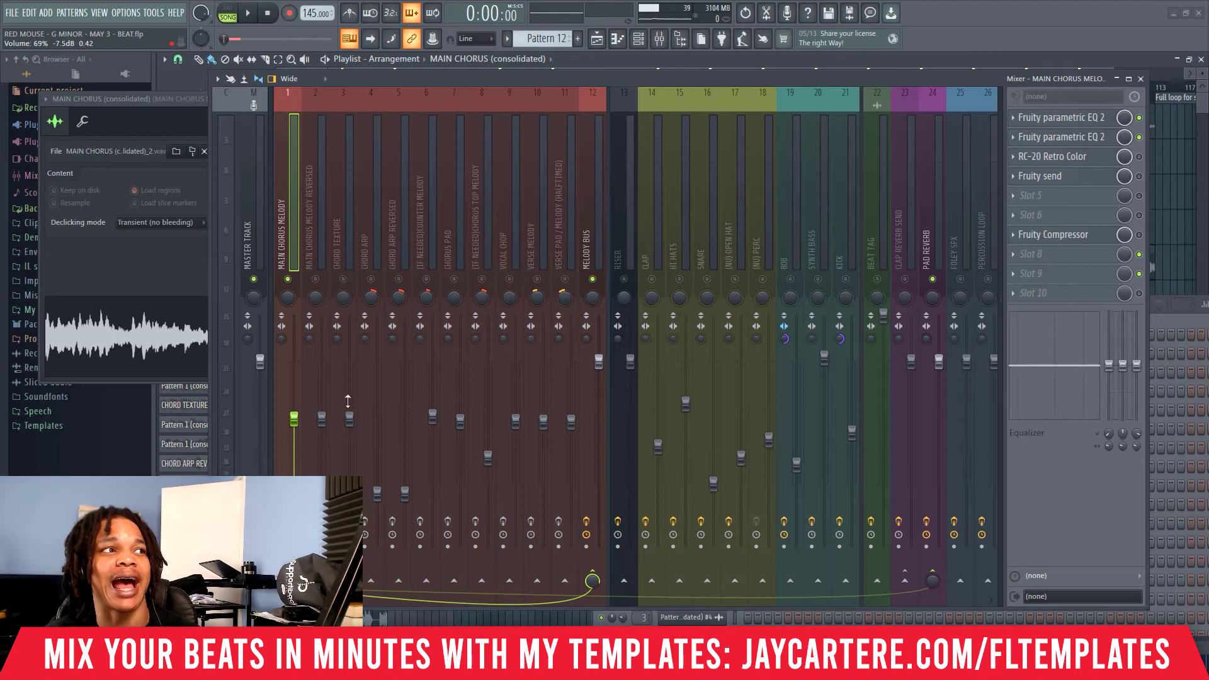
{"action": "left_click_drag", "start_coordinate": [448, 78], "coordinate": [1208, 208]}
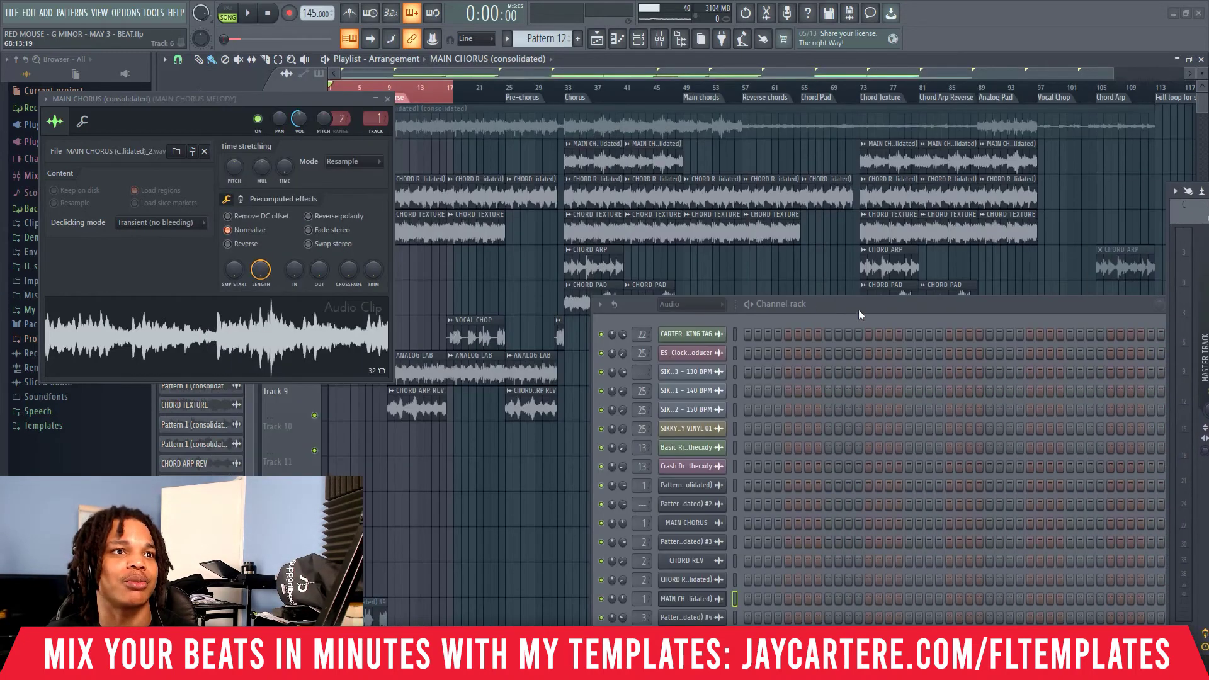
Arrange the channel rack and the mixer side by side to compare the channels with the melody tracks
{"action": "left_click_drag", "start_coordinate": [859, 309], "coordinate": [687, 180]}
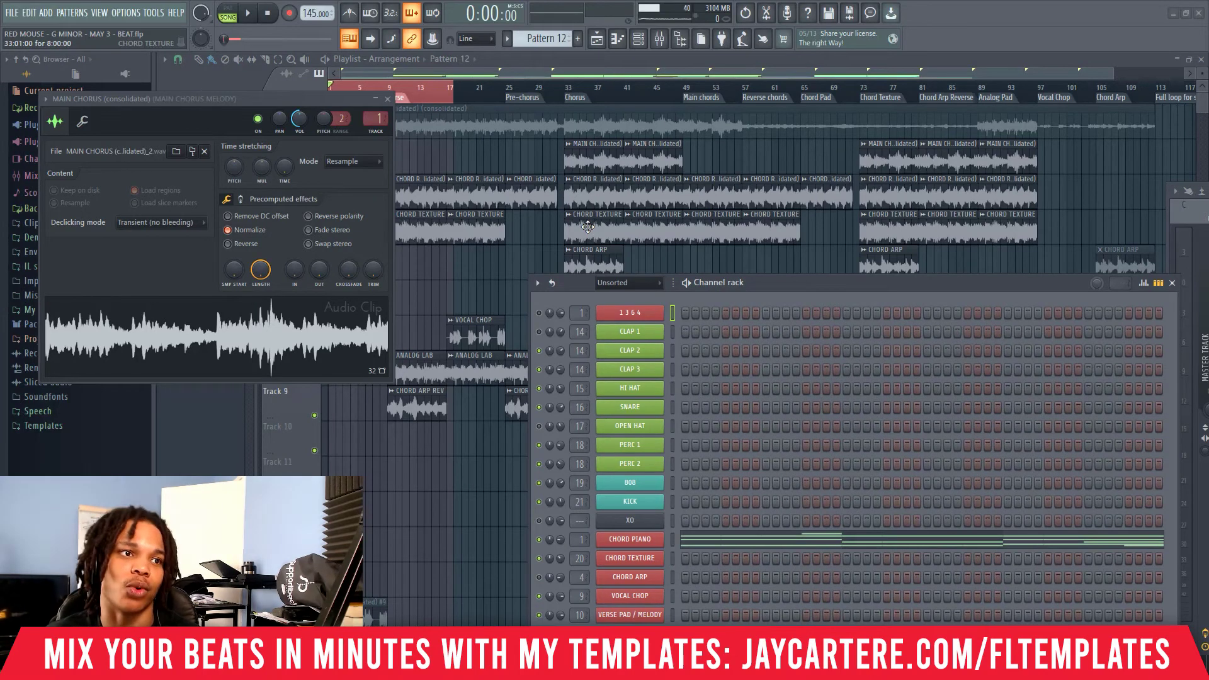
{"action": "left_click_drag", "start_coordinate": [760, 282], "coordinate": [486, 233]}
{"action": "key", "text": "F9"}
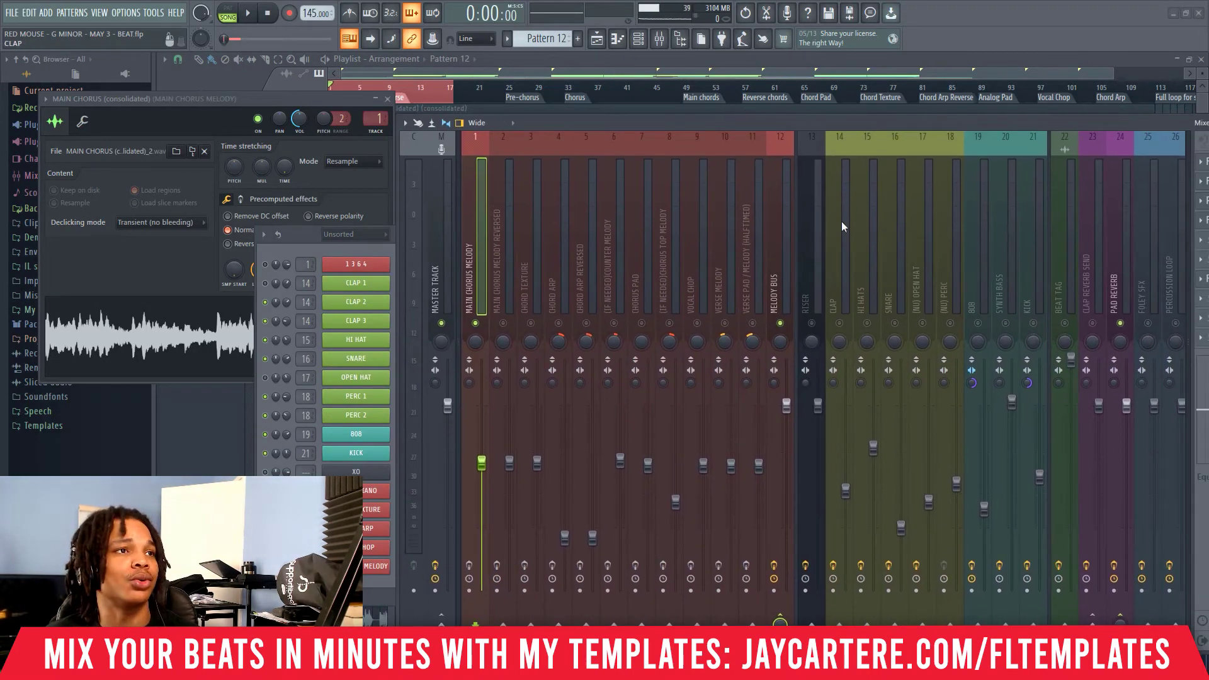
{"action": "left_click_drag", "start_coordinate": [762, 118], "coordinate": [730, 113]}
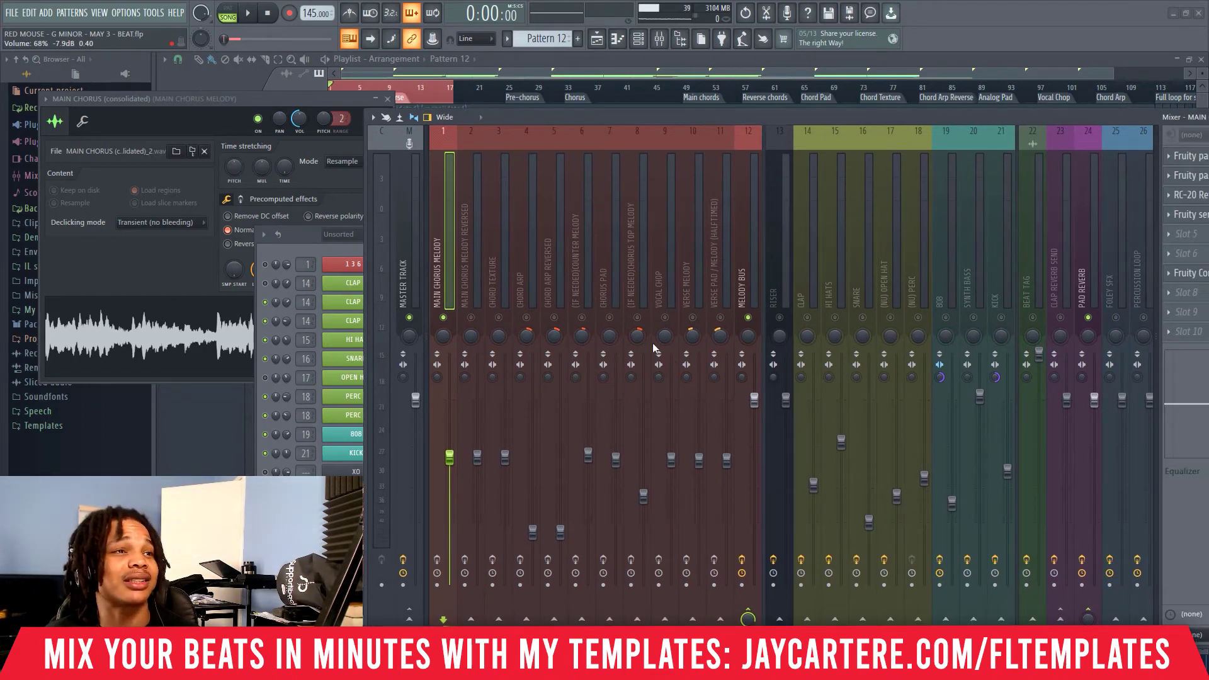
{"action": "left_click_drag", "start_coordinate": [625, 119], "coordinate": [968, 143]}
{"action": "left_click", "coordinate": [508, 175]}
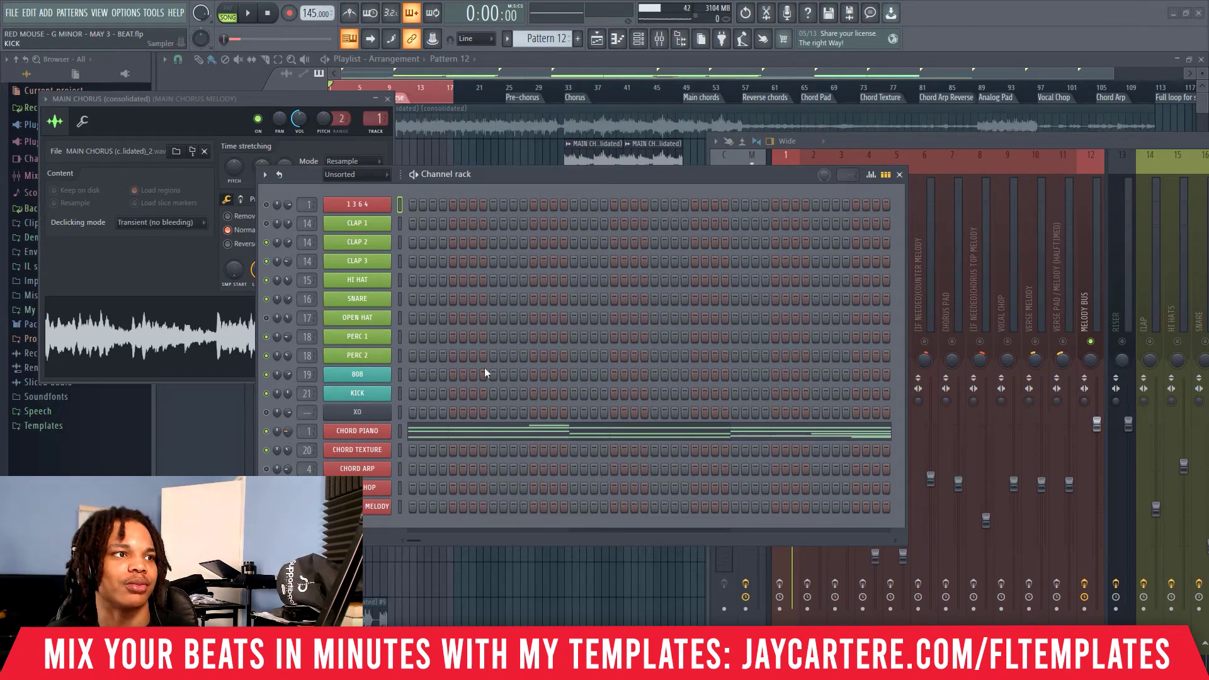
{"action": "left_click_drag", "start_coordinate": [1031, 137], "coordinate": [1148, 85]}
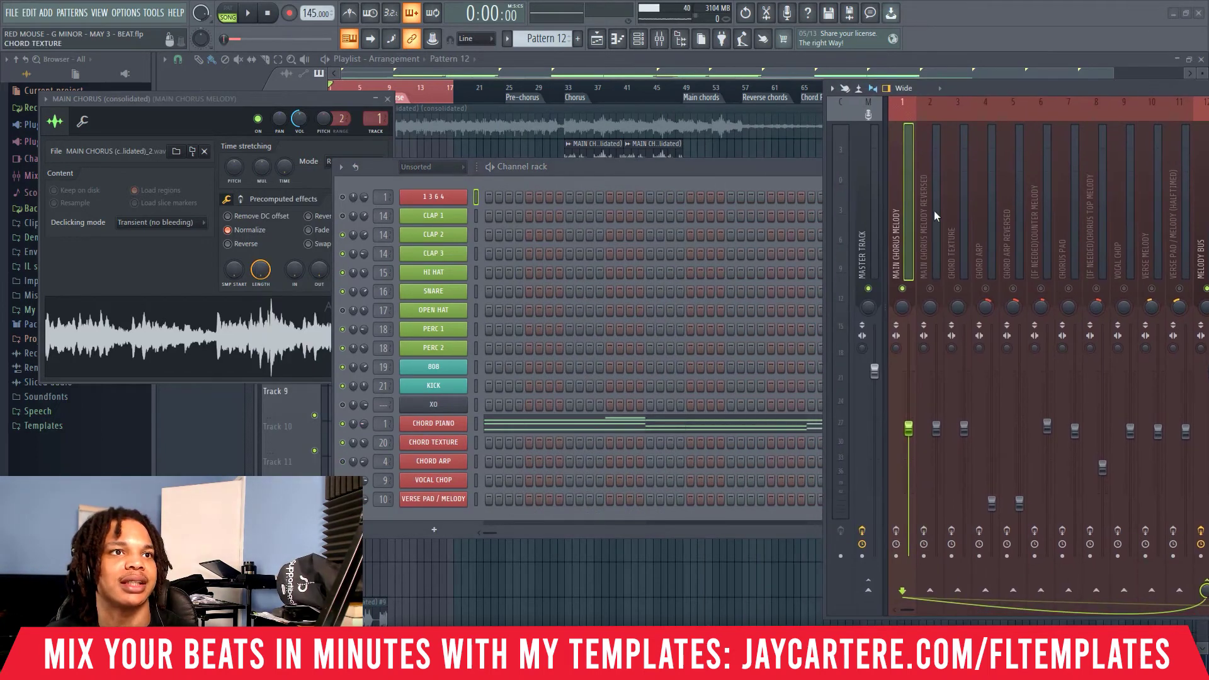
Play Pattern 12 in pattern mode and raise the CHORD PIANO channel volume to 27%
{"action": "key", "text": "l"}
{"action": "key", "text": "space"}
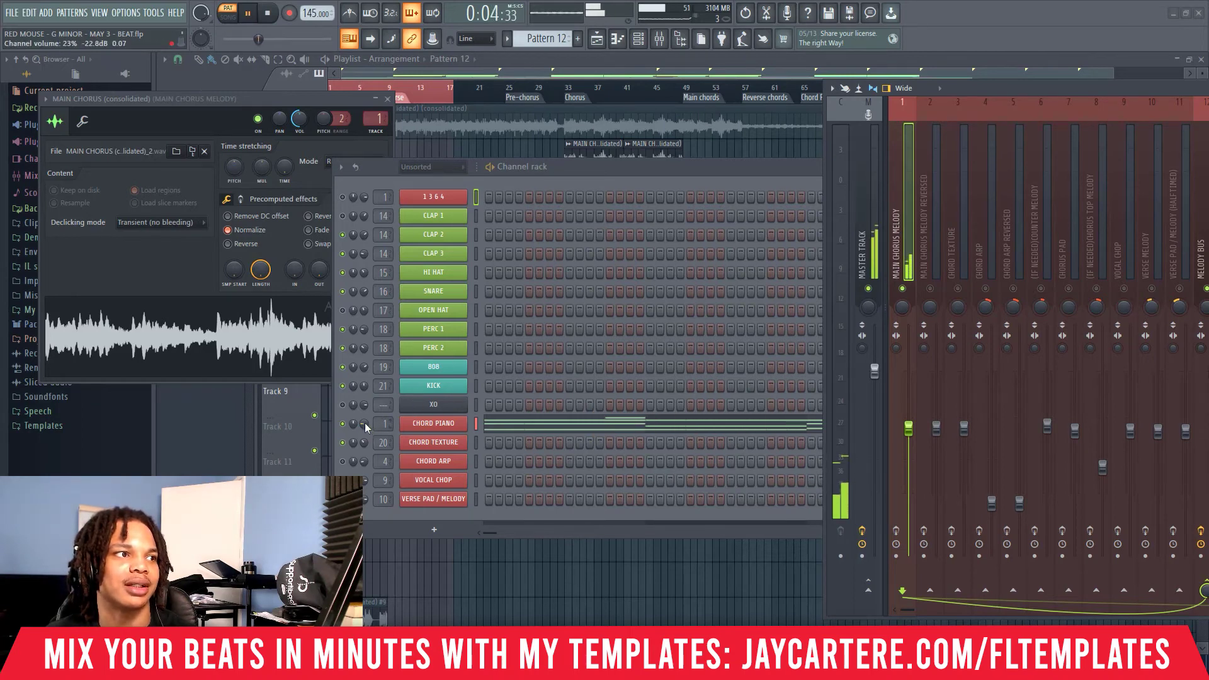
{"action": "left_click", "coordinate": [384, 424]}
{"action": "mouse_move", "coordinate": [364, 423]}
{"action": "left_mouse_down"}
{"action": "mouse_move", "coordinate": [363, 435]}
{"action": "mouse_move", "coordinate": [363, 417]}
{"action": "left_mouse_up"}
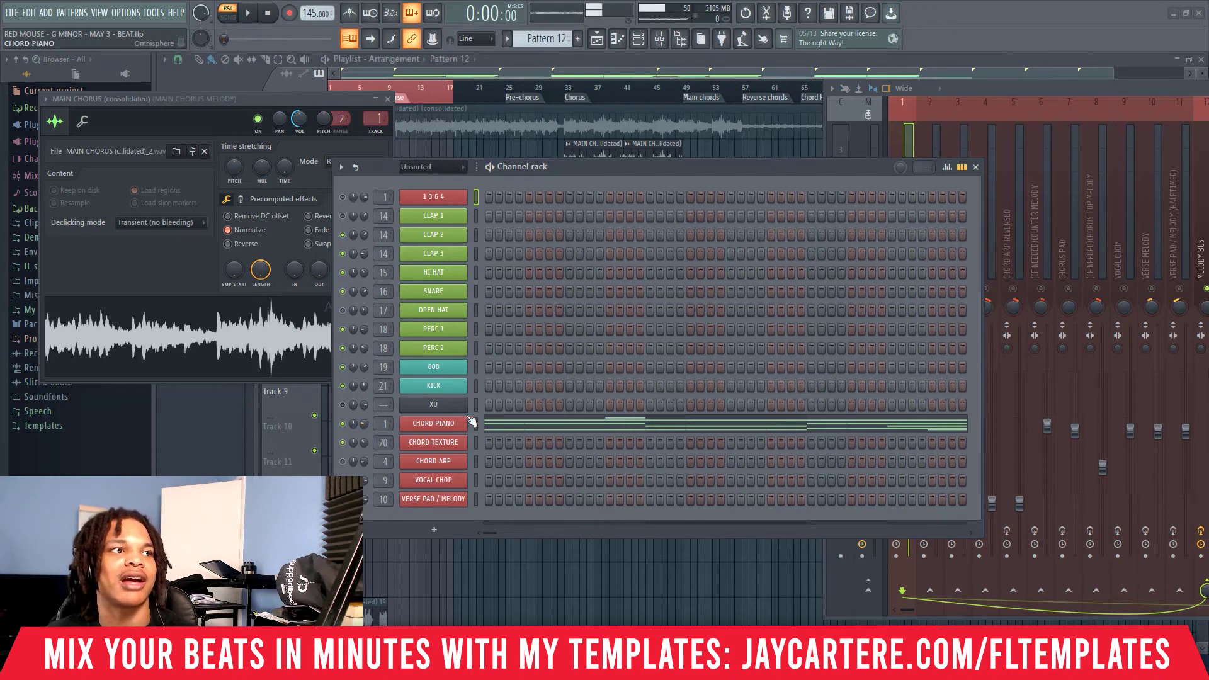
{"action": "key", "text": "space"}
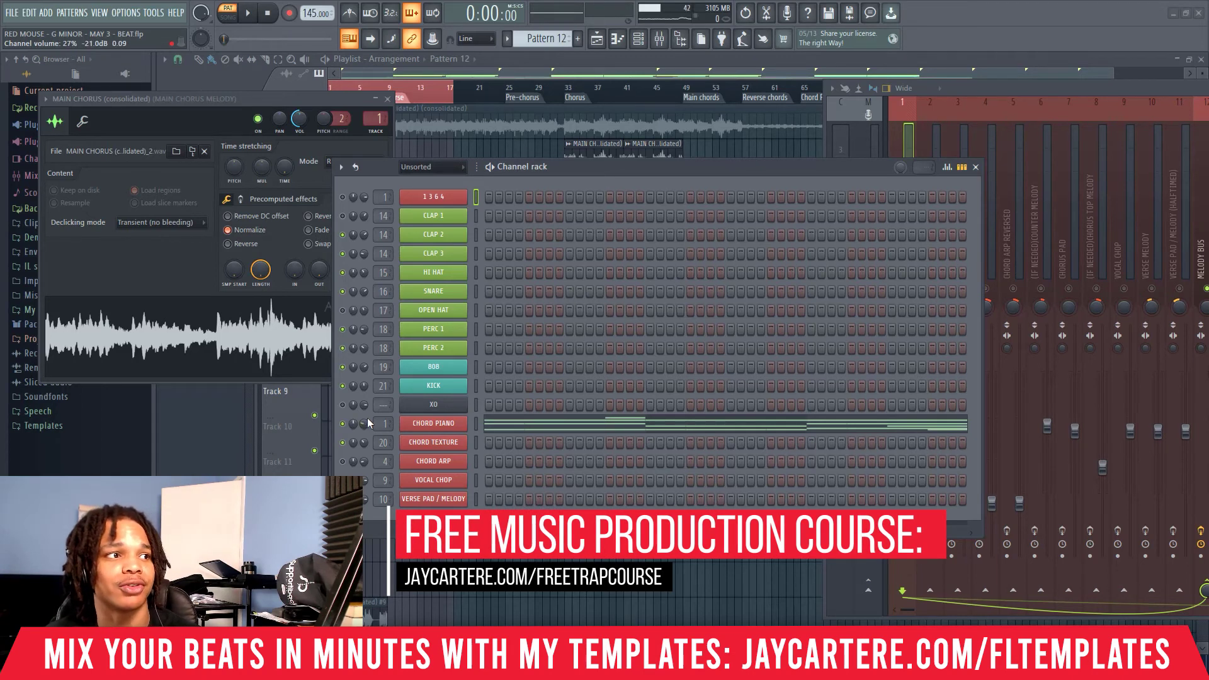
Uncover the MAIN CHORUS clip's volume setting and review the melody tracks' levels in the mixer
{"action": "left_click_drag", "start_coordinate": [578, 171], "coordinate": [984, 284]}
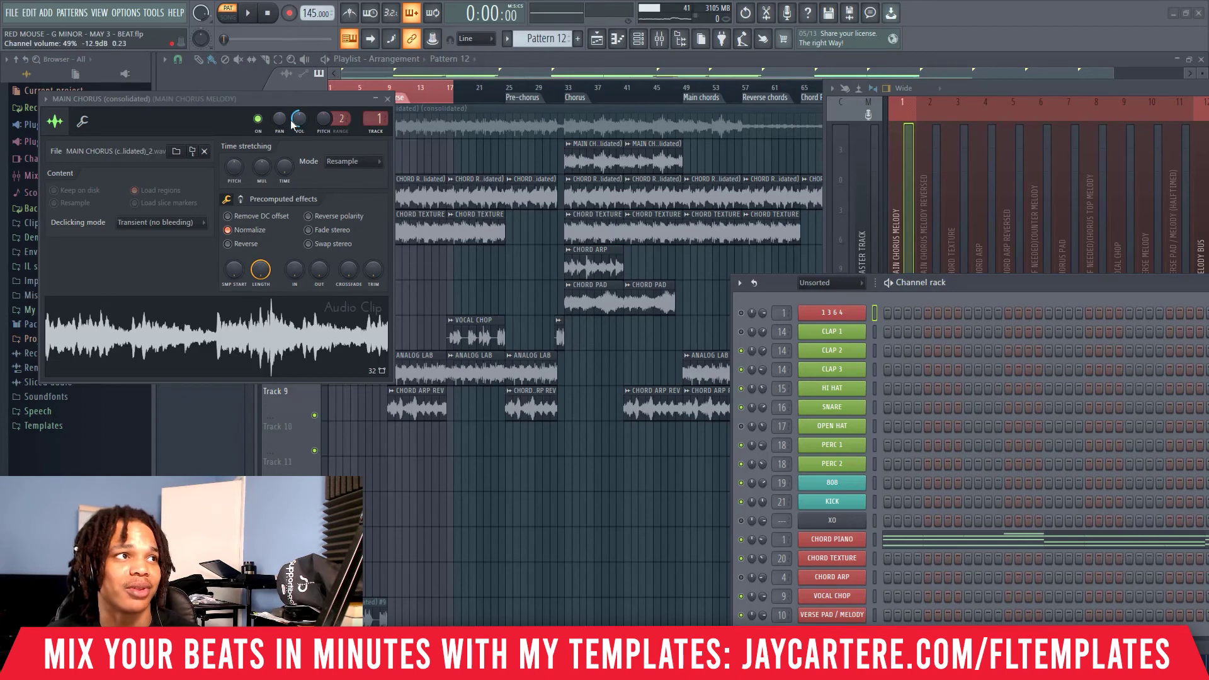
{"action": "key", "text": "F9"}
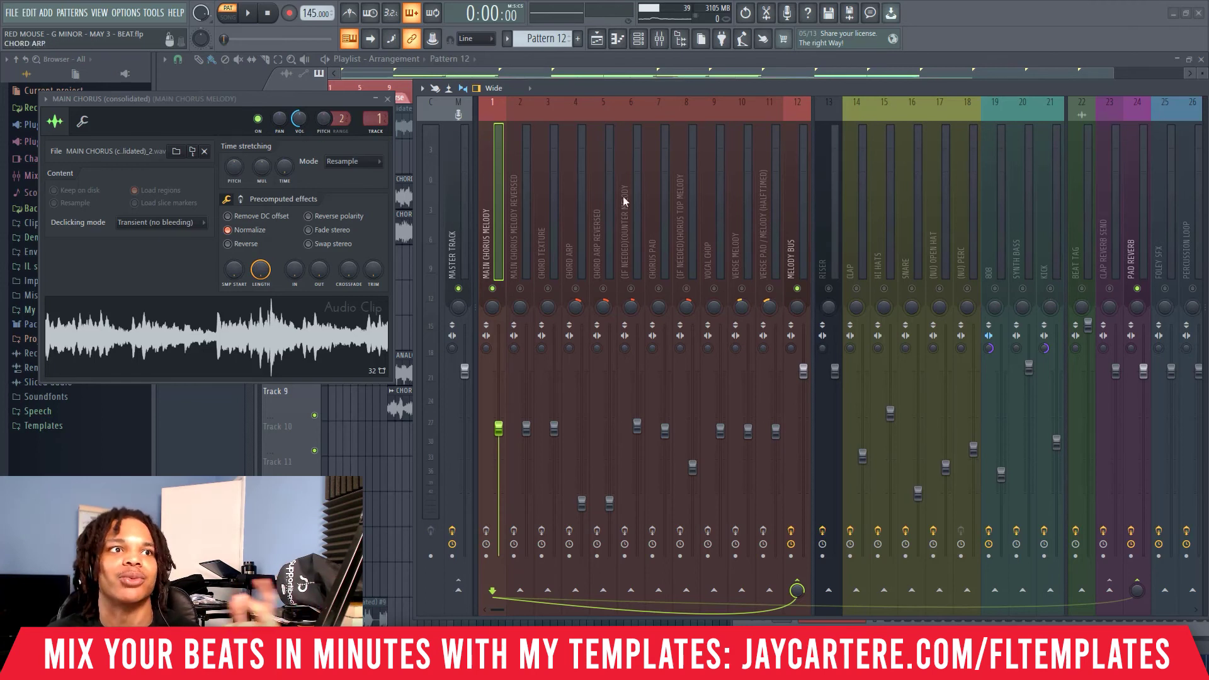
{"action": "left_click_drag", "start_coordinate": [666, 85], "coordinate": [722, 82]}
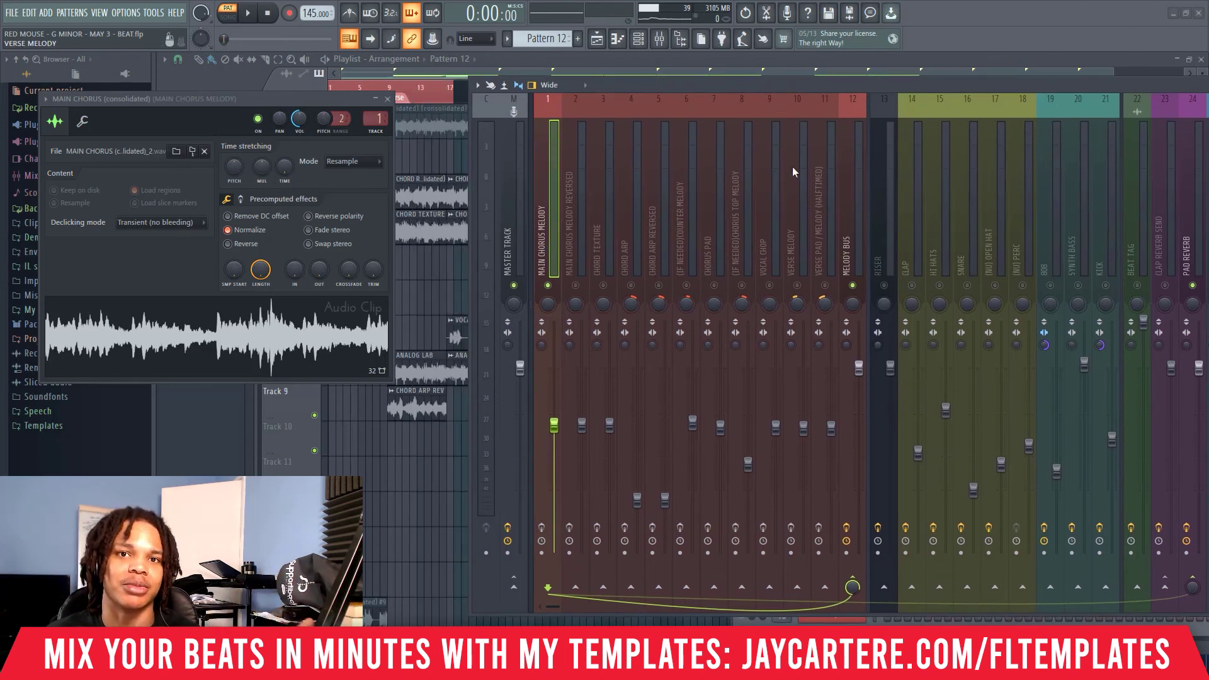